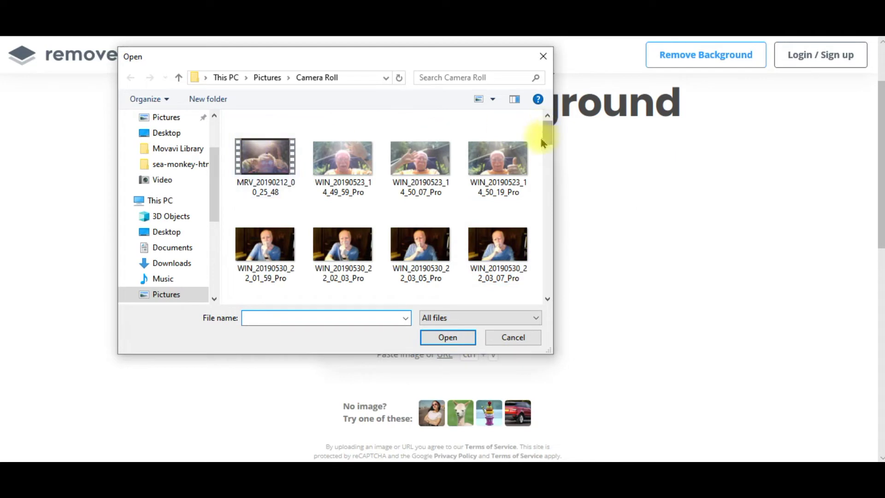
Upload the photo WIN_20190531_15_05_22_Pro from the Camera Roll folder for background removal.
{"action": "left_click_drag", "start_coordinate": [547, 136], "coordinate": [538, 155]}
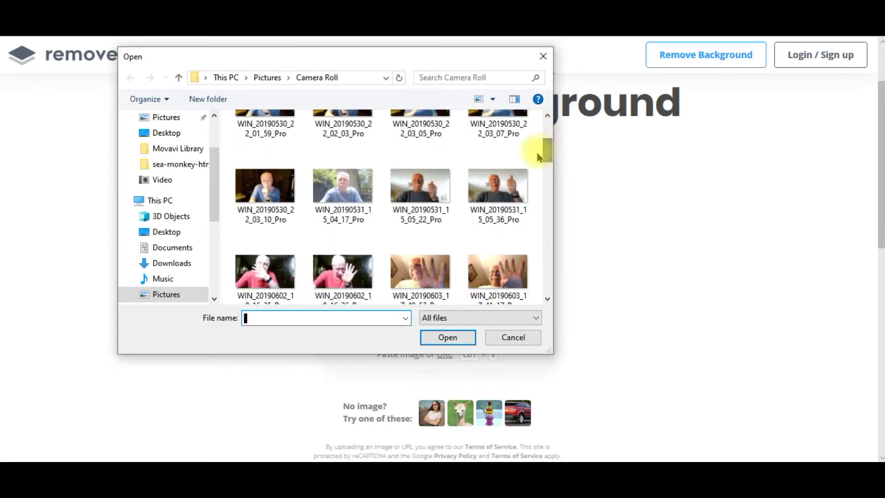
{"action": "left_click", "coordinate": [419, 195]}
{"action": "left_click", "coordinate": [446, 335]}
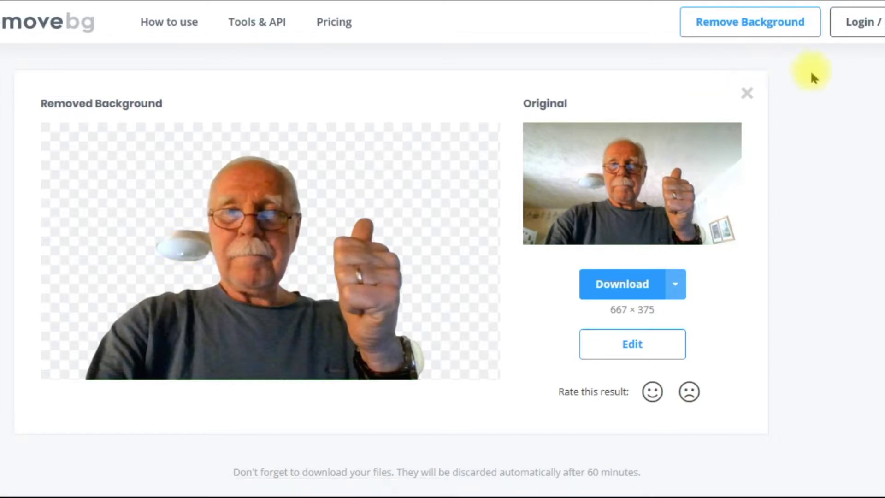
Erase the leftover ceiling lamp beside the man's face from the cutout with the Erase brush.
{"action": "left_click", "coordinate": [603, 353]}
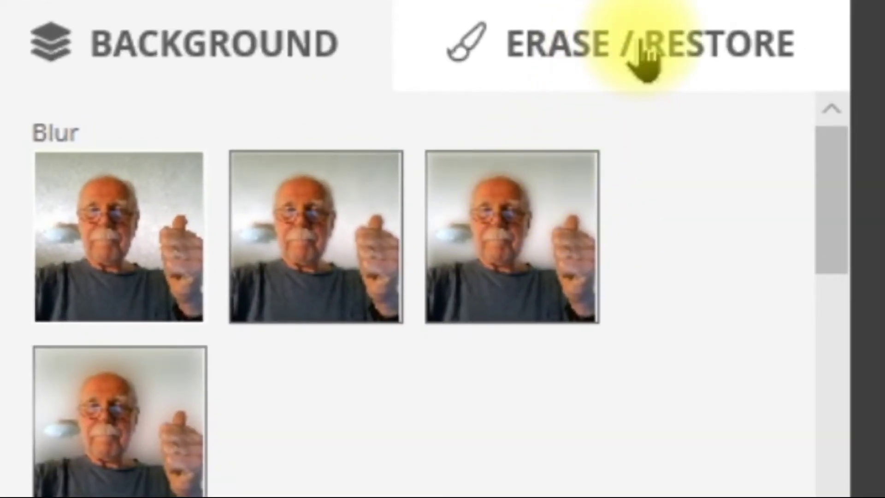
{"action": "left_click", "coordinate": [645, 60]}
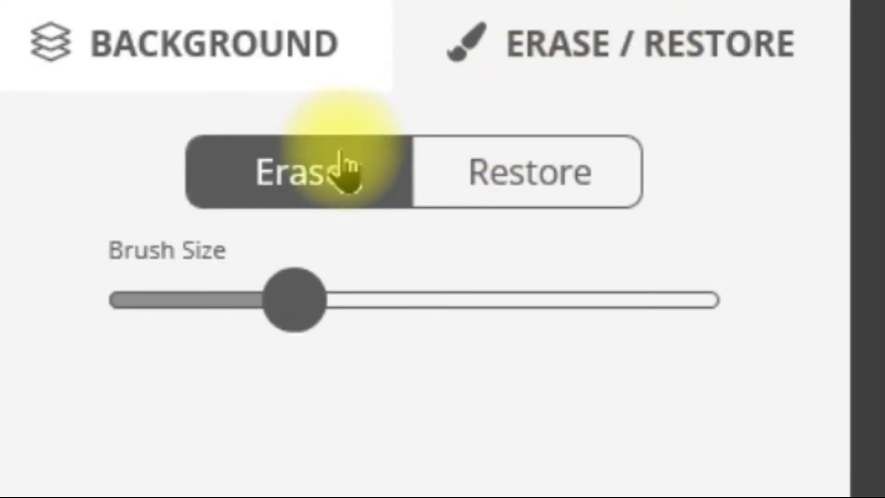
{"action": "left_click", "coordinate": [296, 185]}
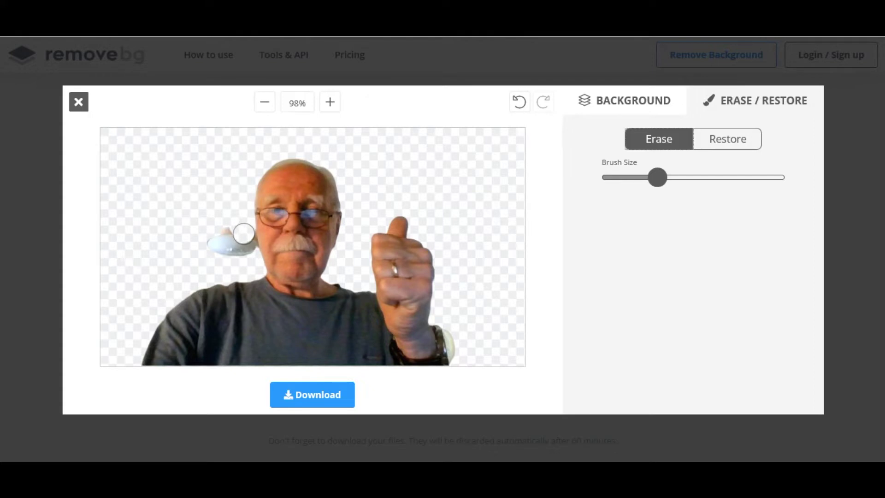
{"action": "left_click_drag", "start_coordinate": [243, 233], "coordinate": [237, 241]}
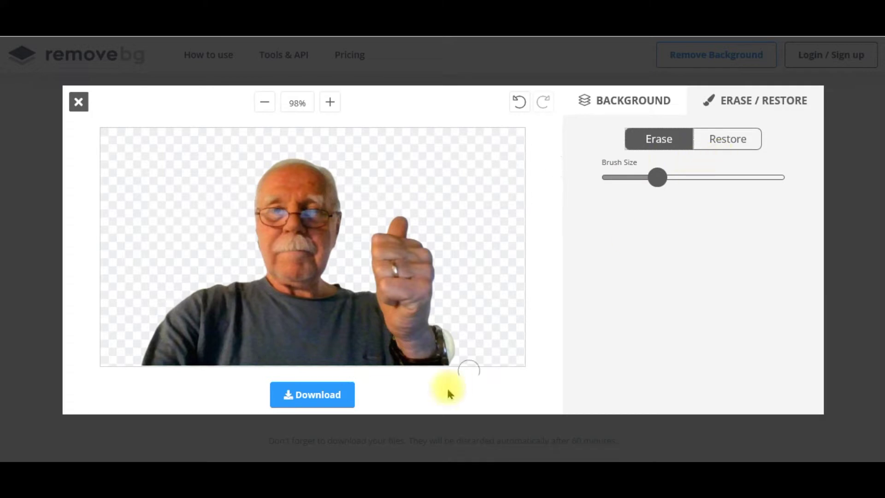
Download the cleaned-up cutout image and save the PNG file to the computer.
{"action": "left_click", "coordinate": [298, 403]}
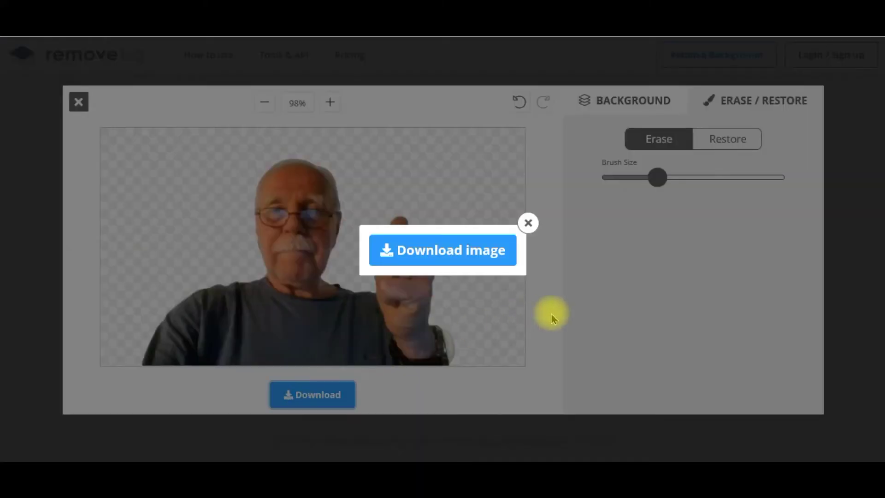
{"action": "left_click", "coordinate": [469, 249]}
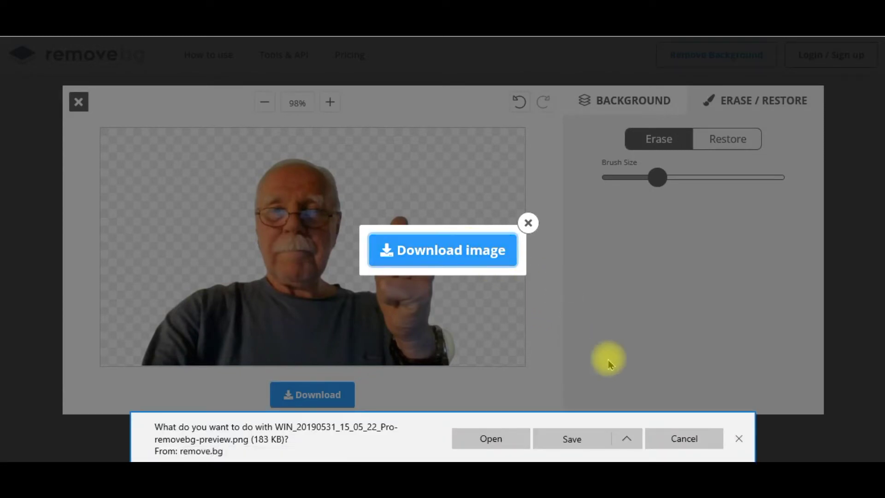
{"action": "left_click", "coordinate": [565, 438]}
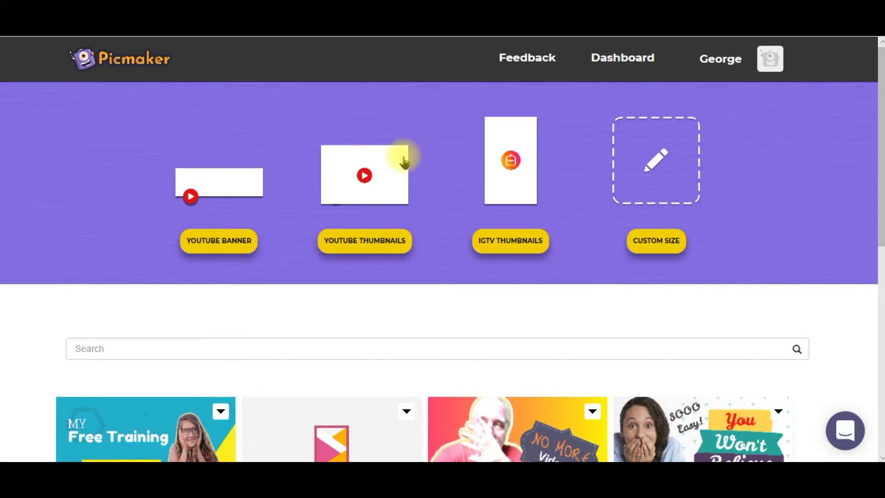
In Picmaker, start a YouTube thumbnail project with Flash allowed once, and dismiss the tutorial so it does not show again.
{"action": "left_click", "coordinate": [369, 248]}
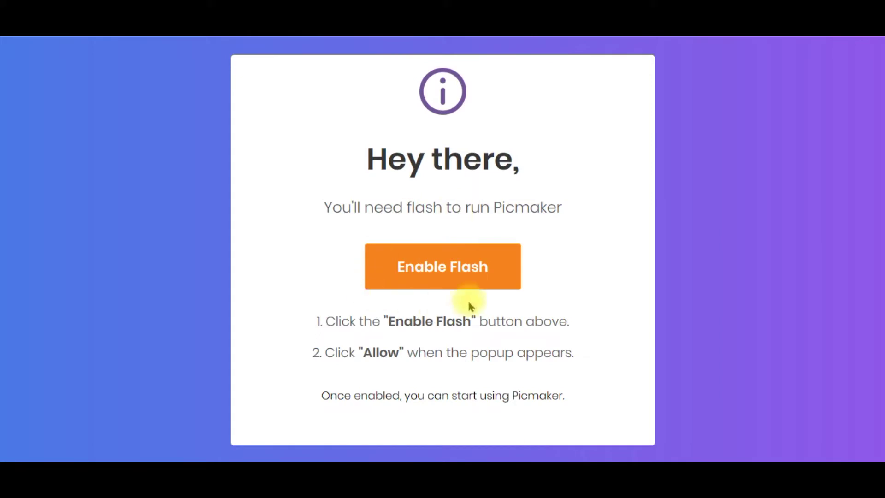
{"action": "left_click", "coordinate": [442, 284]}
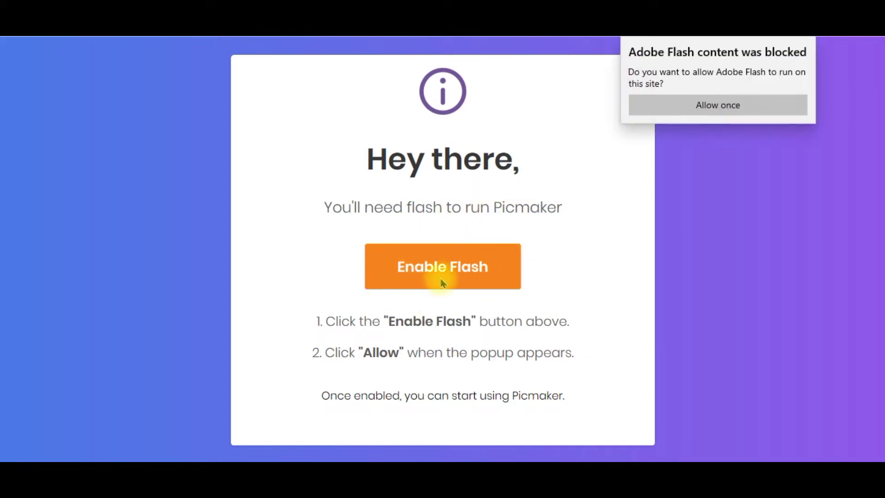
{"action": "left_click", "coordinate": [715, 106]}
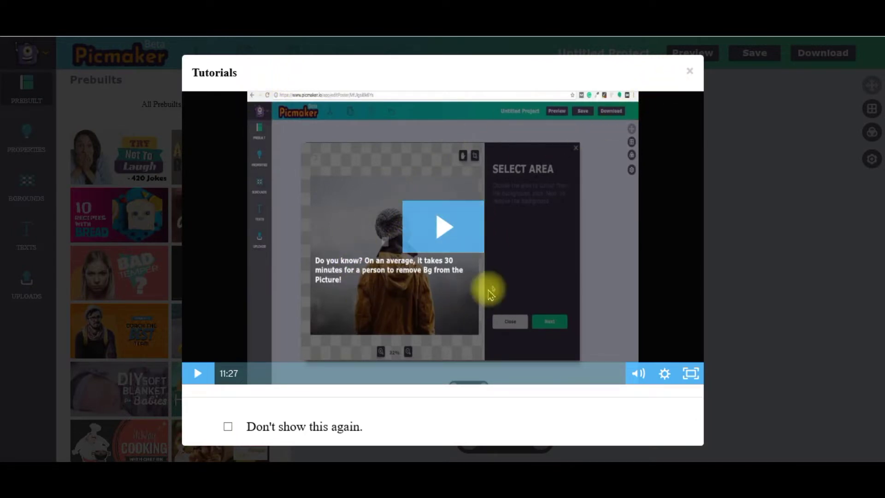
{"action": "left_click", "coordinate": [228, 427]}
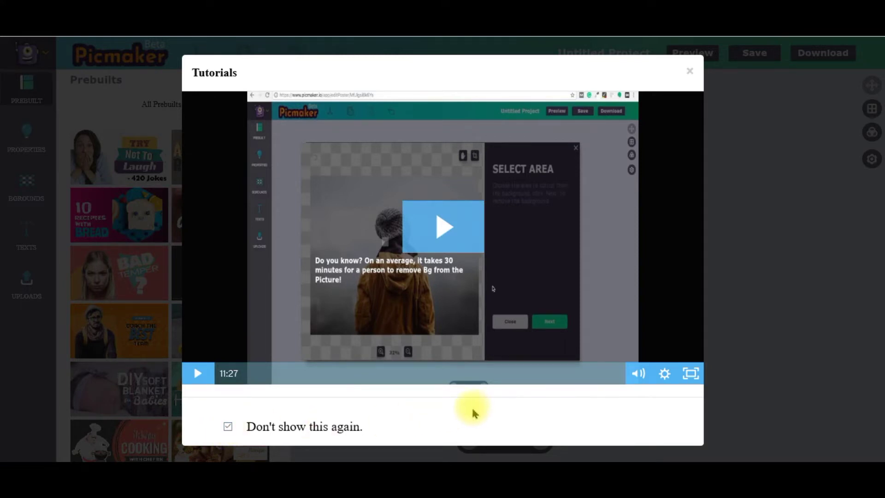
{"action": "left_click", "coordinate": [692, 73]}
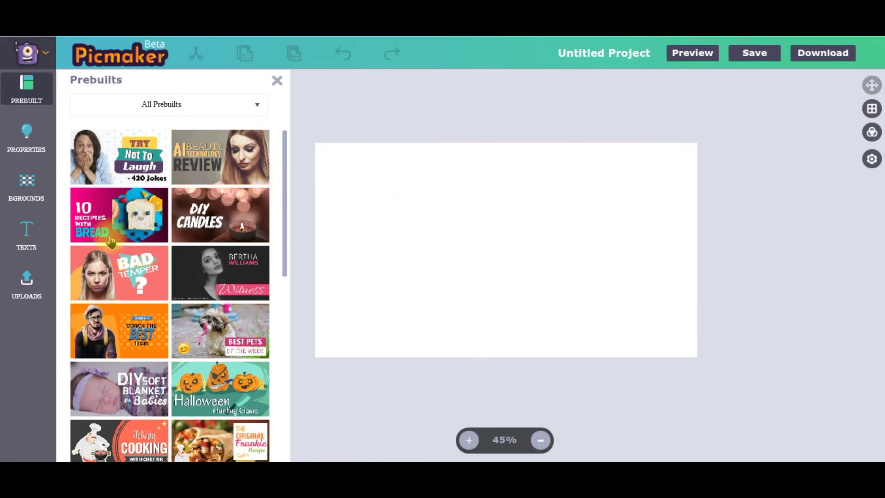
Upload the newest WIN_20190531_15_05_22_Pro-removebg-preview PNG from Downloads and save it to My Uploads.
{"action": "left_click", "coordinate": [26, 278]}
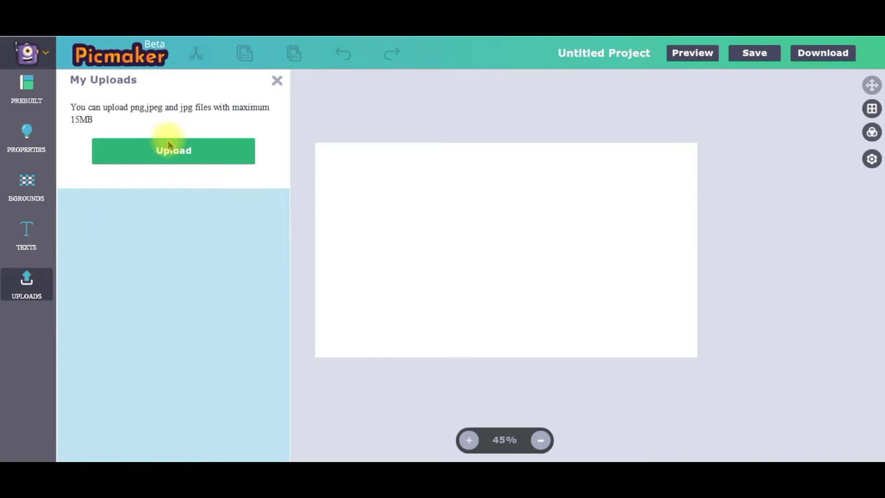
{"action": "left_click", "coordinate": [187, 159]}
{"action": "left_click", "coordinate": [335, 165]}
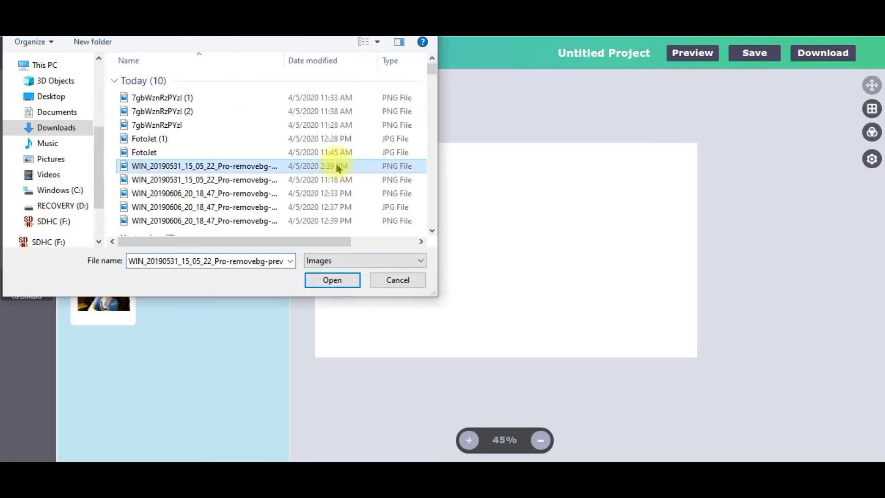
{"action": "left_click", "coordinate": [324, 285]}
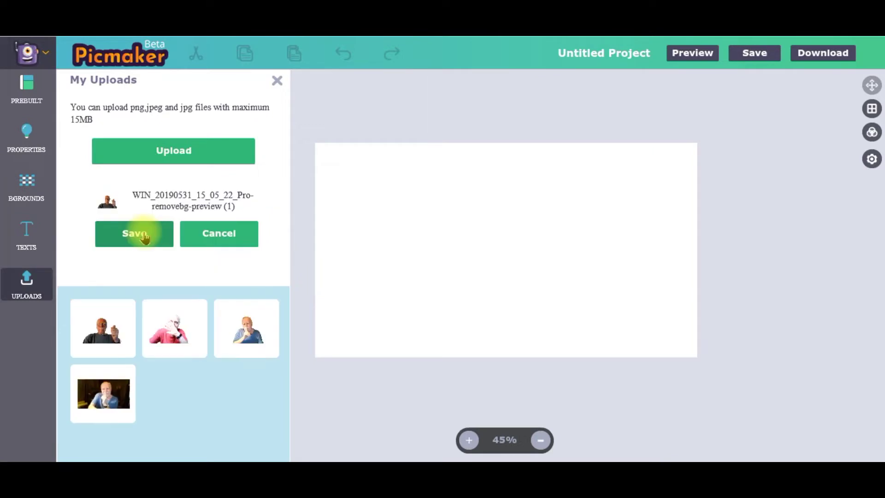
{"action": "left_click", "coordinate": [144, 235]}
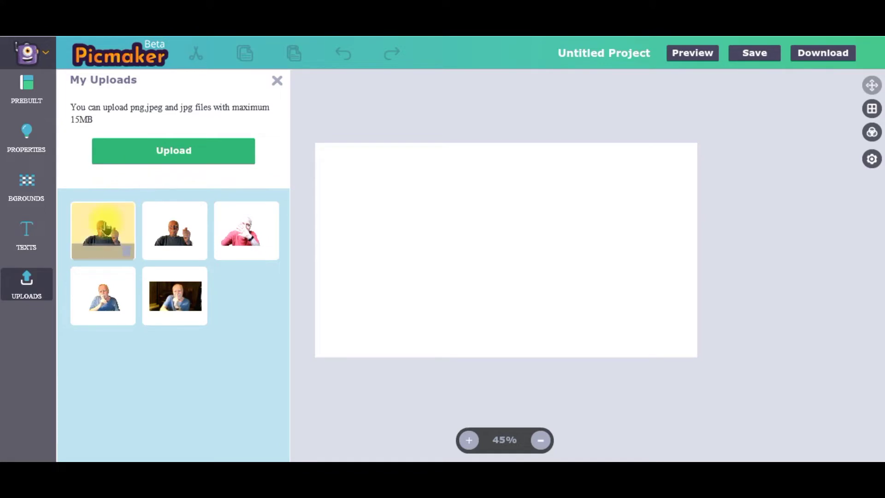
Place the newly uploaded cutout on the canvas, enlarge it to nearly full canvas height and move it to the right side.
{"action": "left_click", "coordinate": [105, 233]}
{"action": "left_click", "coordinate": [500, 272]}
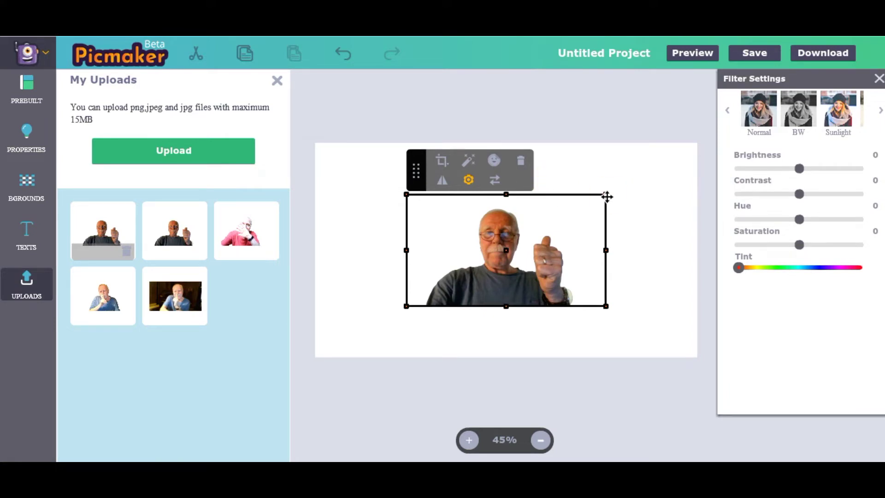
{"action": "left_click_drag", "start_coordinate": [609, 192], "coordinate": [687, 146]}
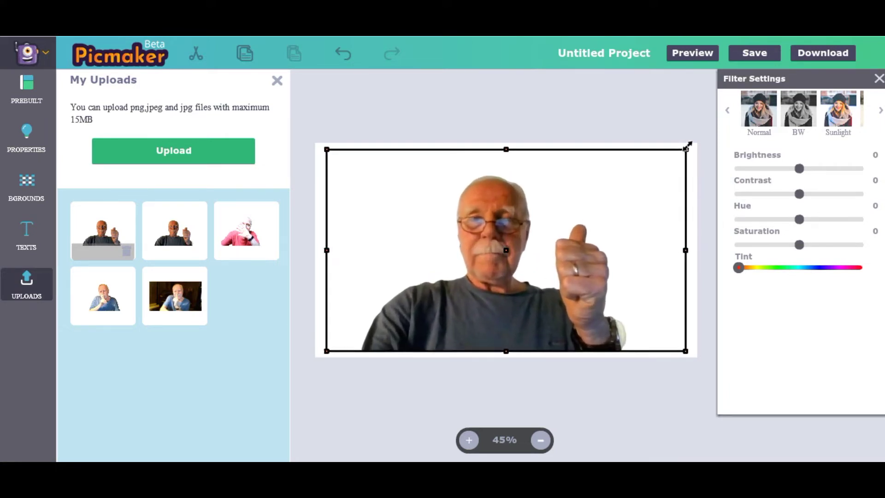
{"action": "left_click_drag", "start_coordinate": [518, 214], "coordinate": [589, 226]}
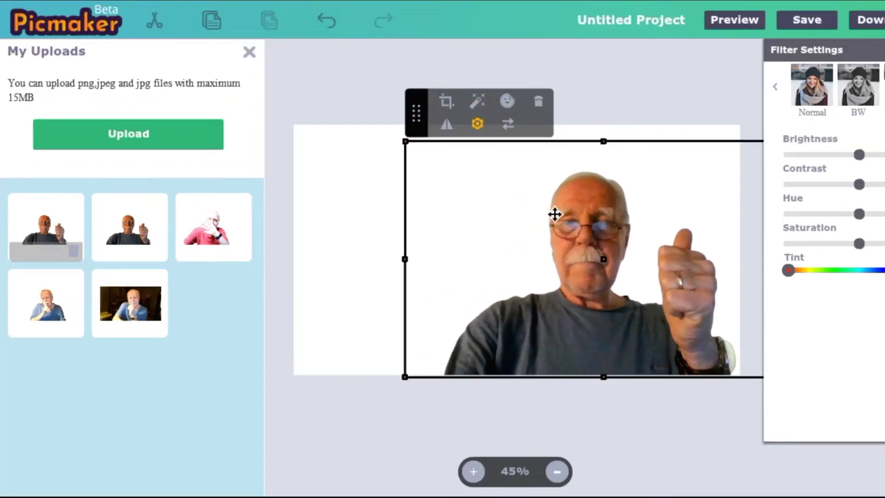
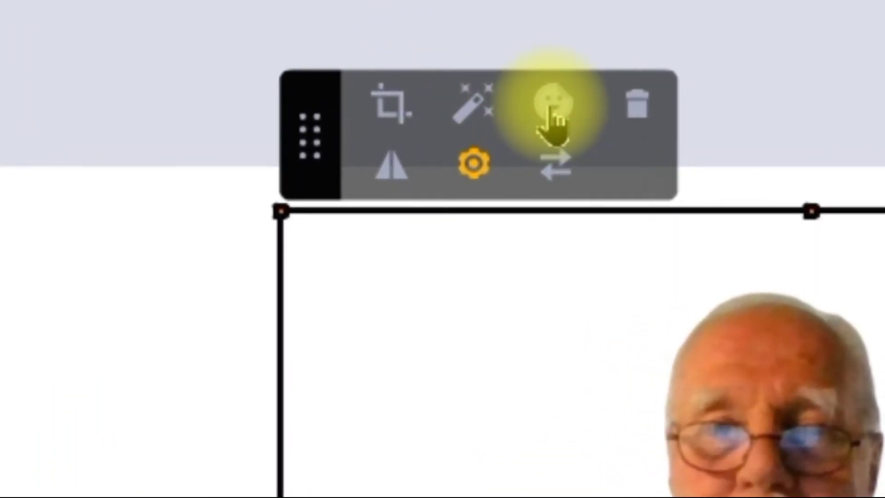
Apply the Stickerify effect to the cutout with a white stroke color.
{"action": "left_click", "coordinate": [550, 108]}
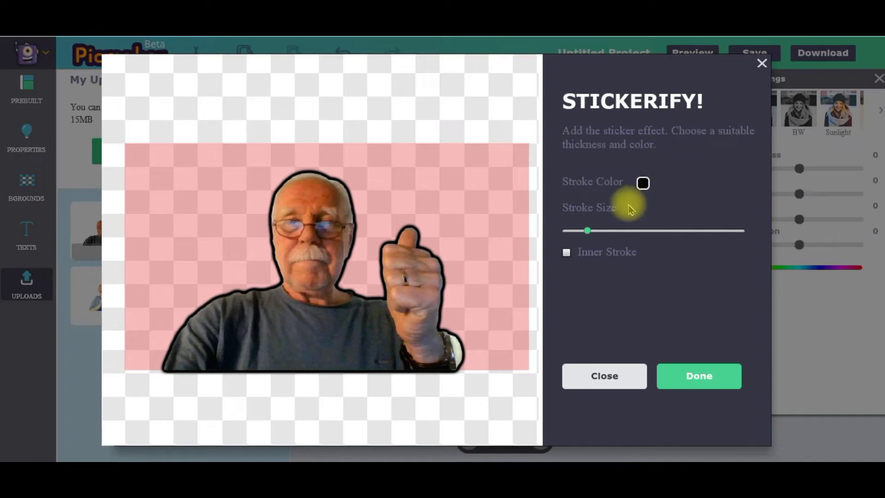
{"action": "left_click", "coordinate": [642, 184]}
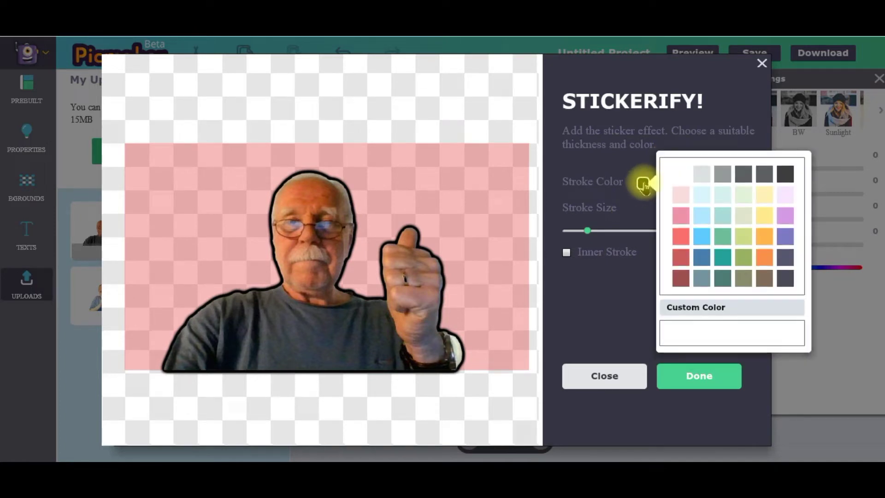
{"action": "left_click", "coordinate": [681, 175]}
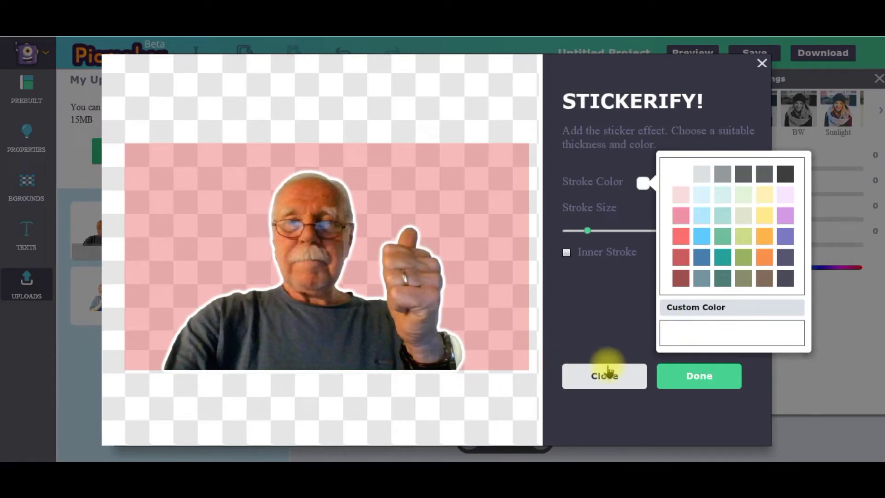
{"action": "left_click", "coordinate": [699, 376]}
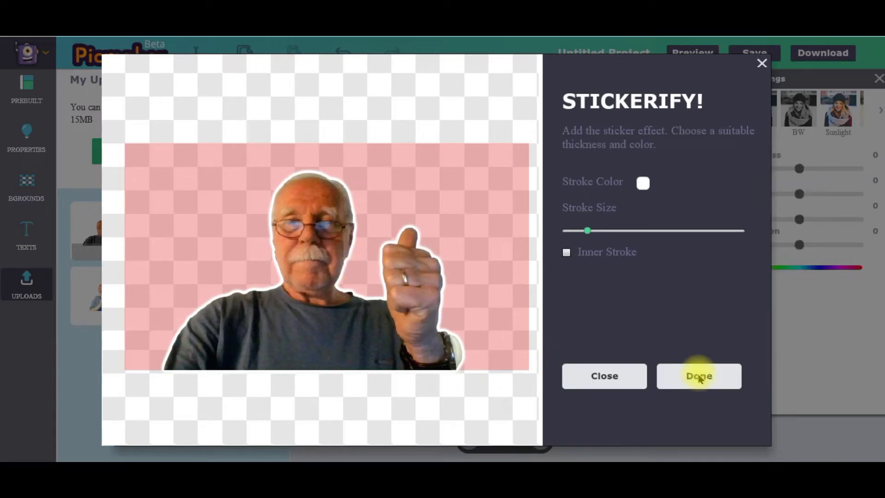
{"action": "left_click", "coordinate": [699, 377]}
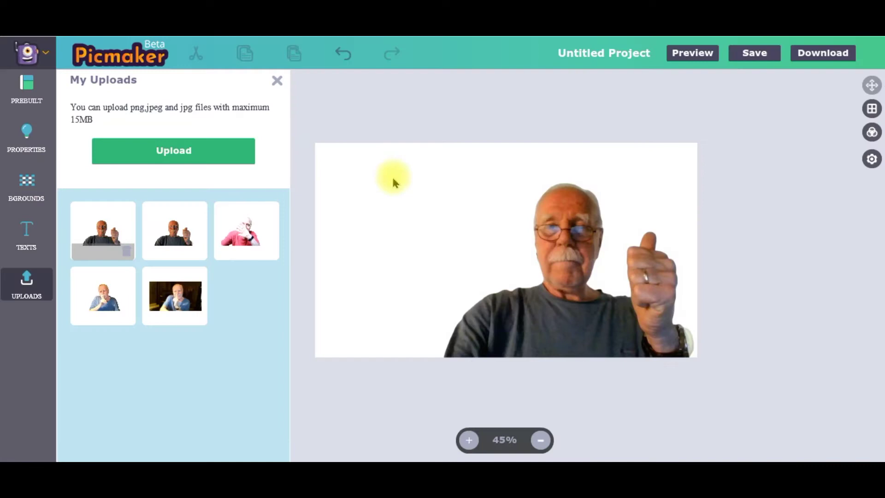
Set the thumbnail background to the diagonal yellow, red and dark blue gradient.
{"action": "left_click", "coordinate": [21, 187]}
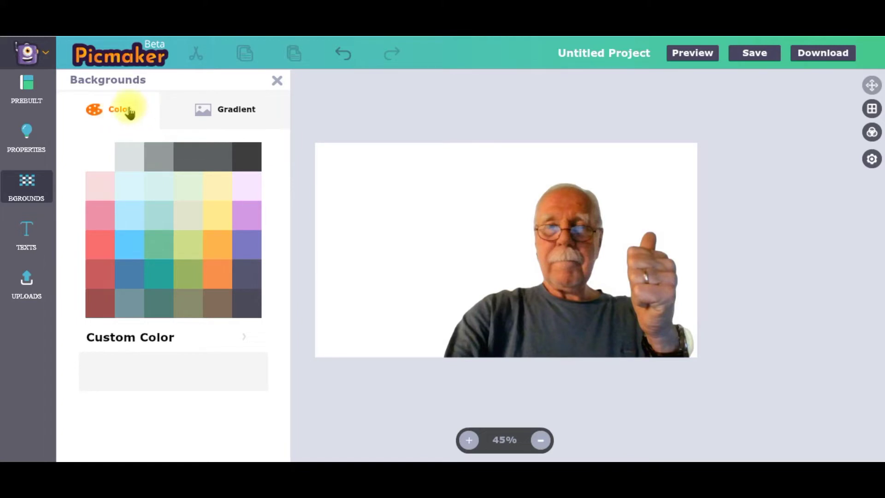
{"action": "left_click", "coordinate": [226, 112]}
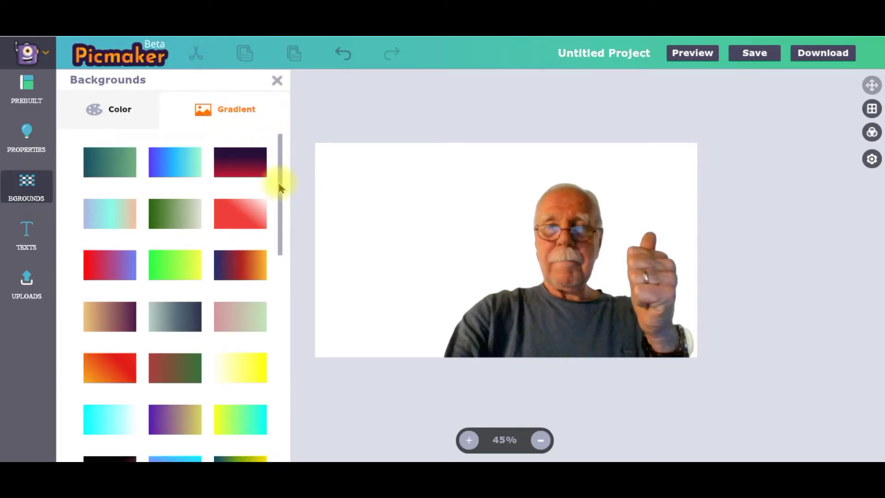
{"action": "scroll", "coordinate": [288, 262], "scroll_direction": "down", "scroll_amount": 5}
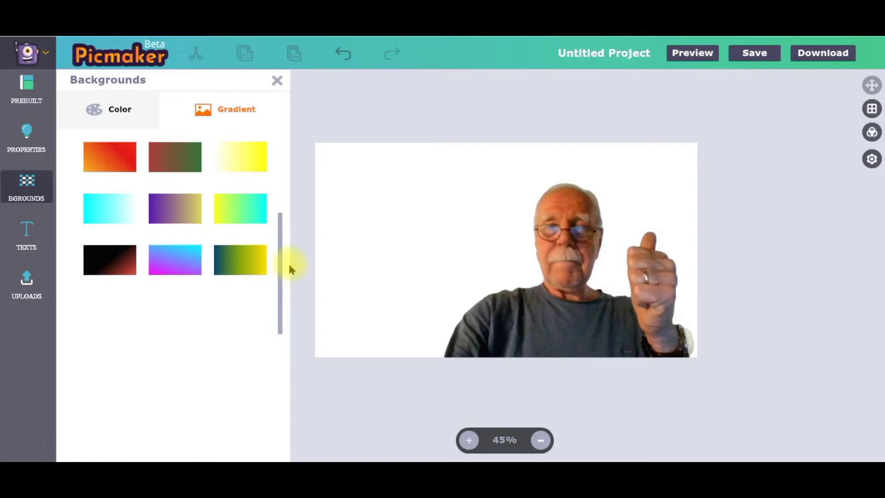
{"action": "scroll", "coordinate": [290, 295], "scroll_direction": "down", "scroll_amount": 2}
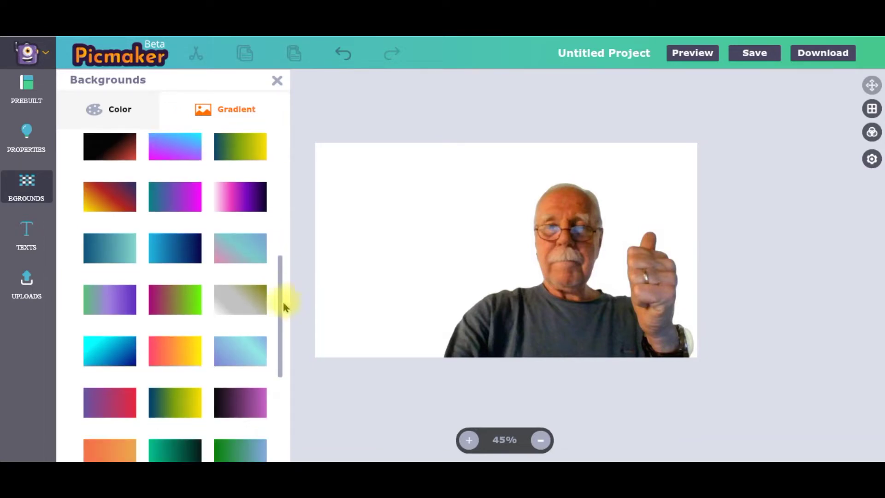
{"action": "left_click", "coordinate": [96, 199]}
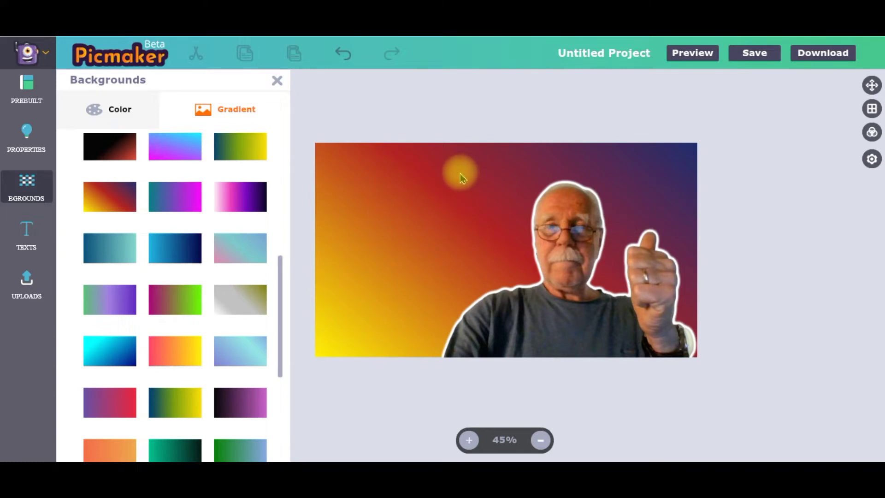
Add the "BEST PETS OF THE WEEK" text design to the canvas.
{"action": "left_click", "coordinate": [26, 229]}
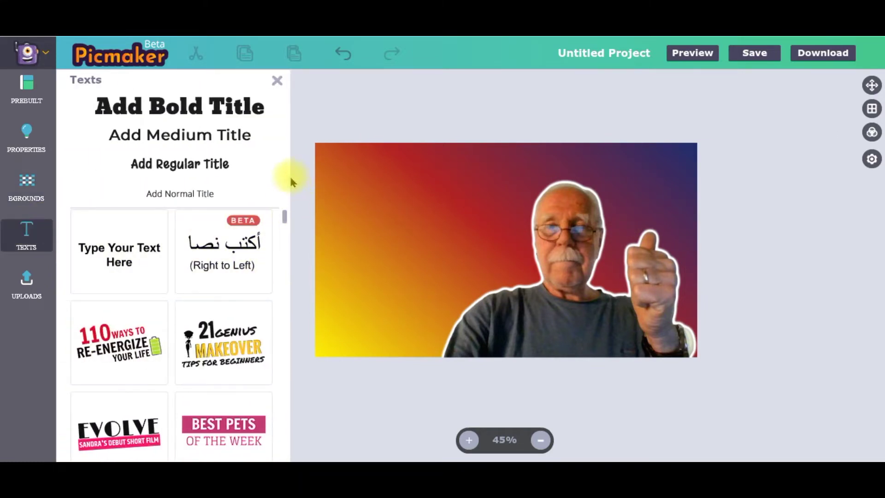
{"action": "left_click_drag", "start_coordinate": [284, 217], "coordinate": [282, 229]}
{"action": "left_click", "coordinate": [225, 271]}
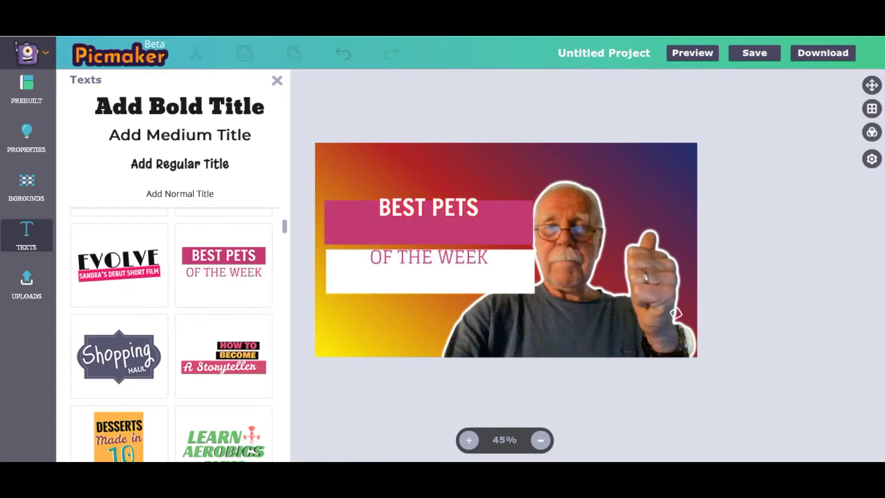
Replace the title text with "Easy Steps" and the subtitle with "Using The Best Free Thumbnail Tools".
{"action": "left_click", "coordinate": [457, 204]}
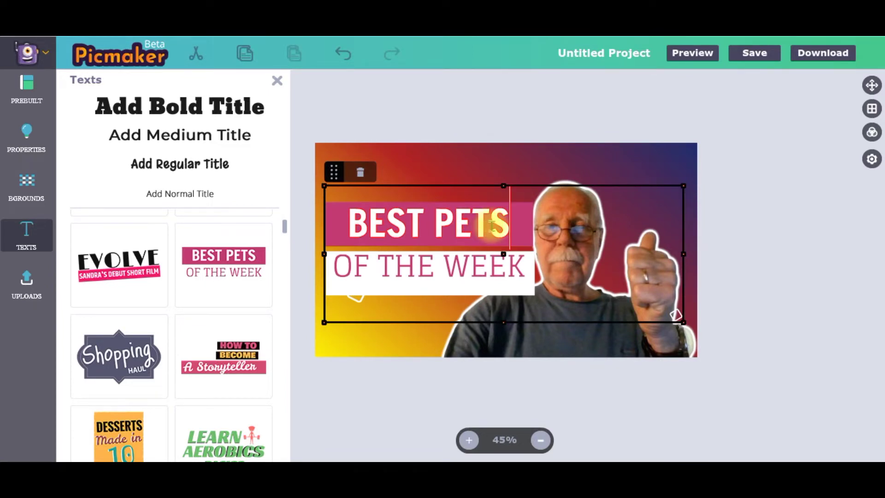
{"action": "key", "text": "BackSpace"}
{"action": "key", "text": "BackSpace"}
{"action": "key", "text": "BackSpace"}
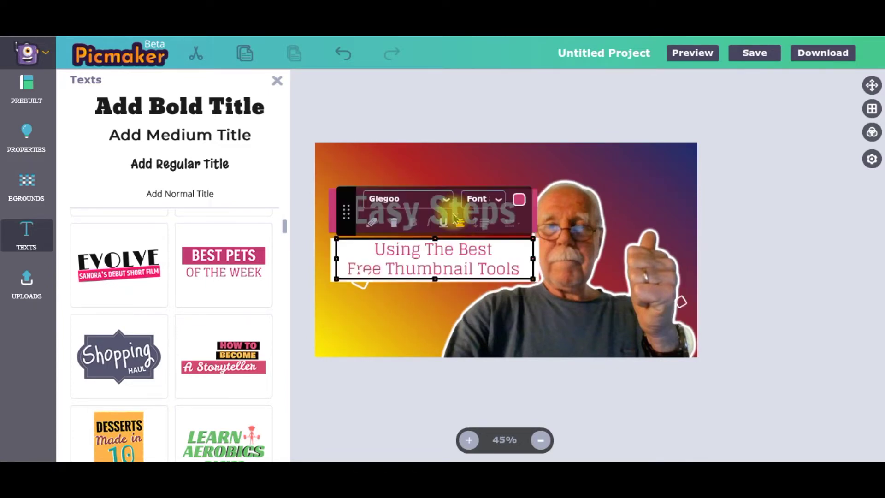
Recolor the subtitle text dark gray and narrow the pink and white banners to fit their text.
{"action": "key", "text": "ctrl+b"}
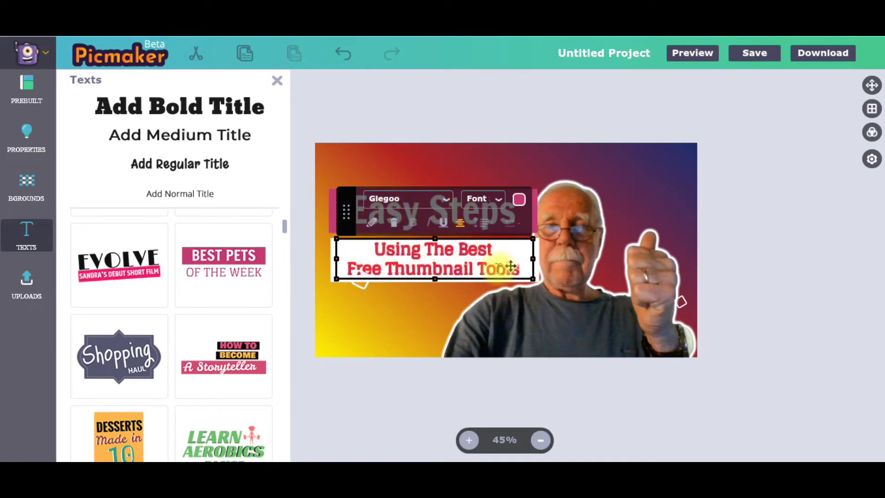
{"action": "key", "text": "ctrl+b"}
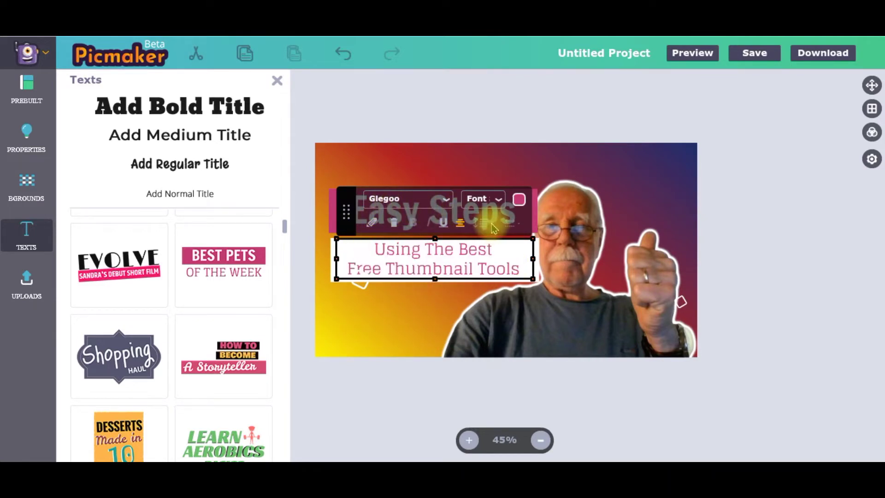
{"action": "left_click", "coordinate": [491, 184]}
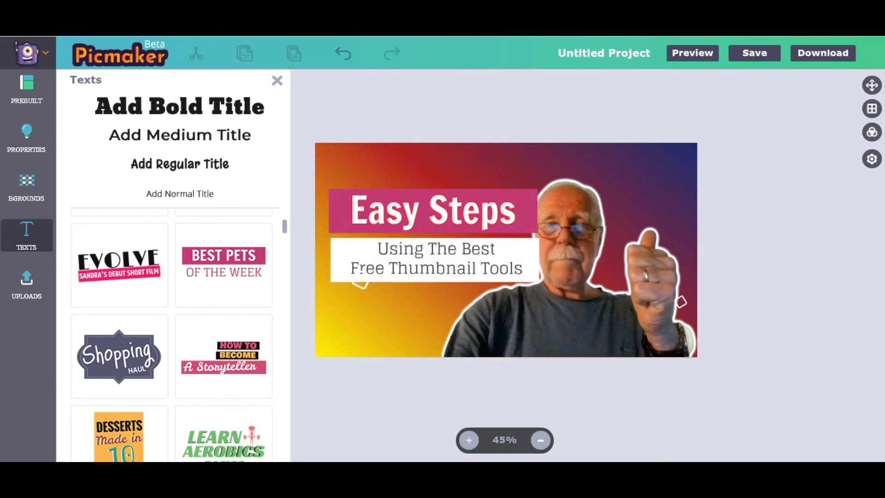
{"action": "left_click", "coordinate": [488, 187]}
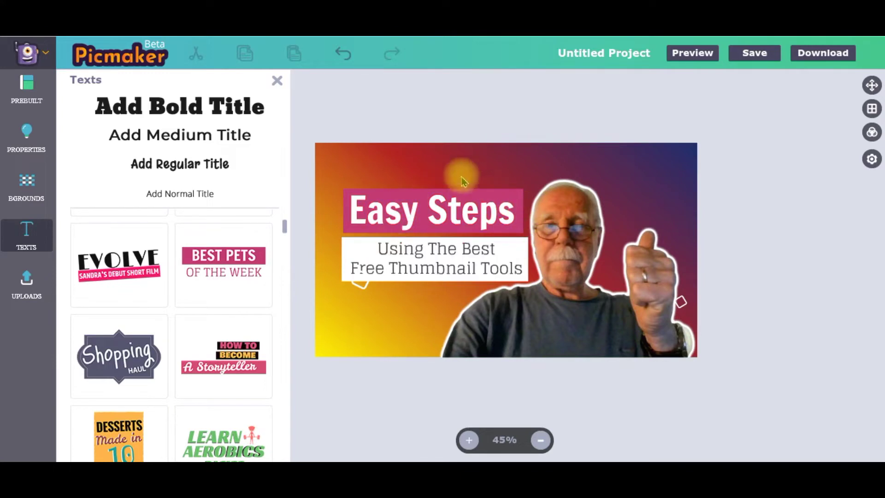
Download the finished "Easy Steps" thumbnail as an image.
{"action": "left_click", "coordinate": [401, 218]}
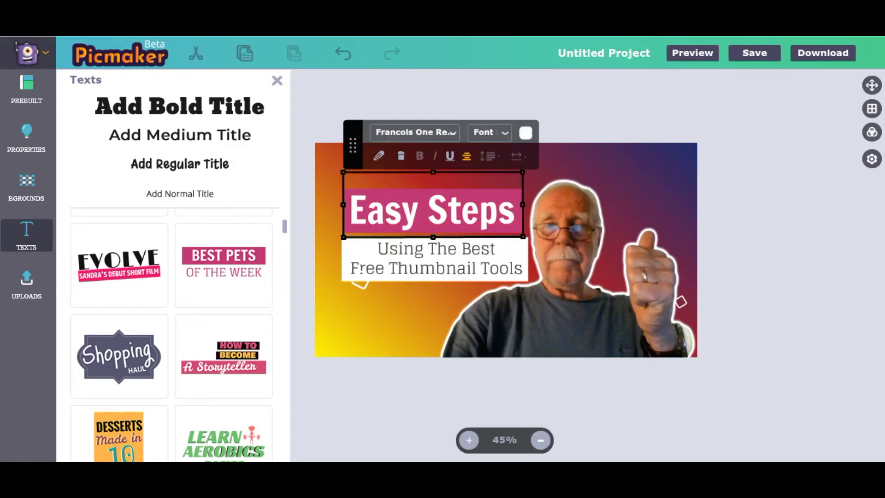
{"action": "left_click", "coordinate": [588, 176]}
{"action": "left_click", "coordinate": [626, 115]}
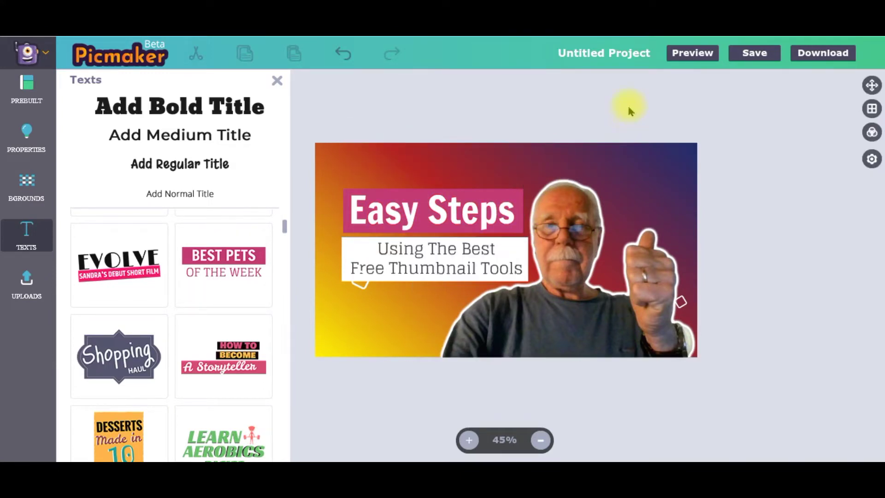
{"action": "left_click", "coordinate": [819, 57]}
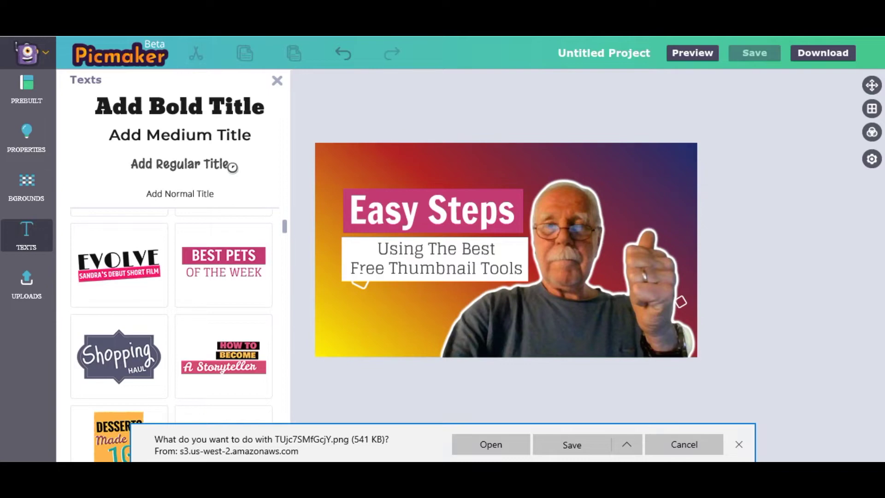
Replace the design with the "MY WEIGHT LOSS diet plan" prebuilt template.
{"action": "left_click", "coordinate": [26, 88]}
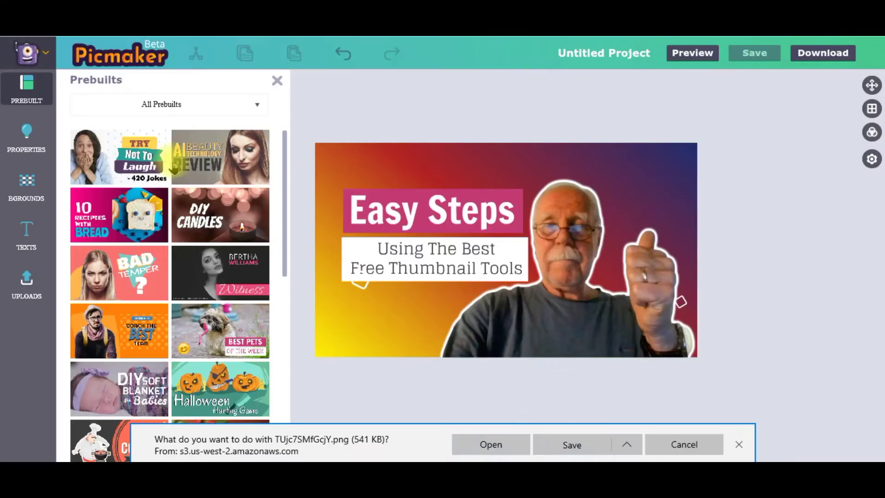
{"action": "scroll", "coordinate": [215, 278], "scroll_direction": "down", "scroll_amount": 8}
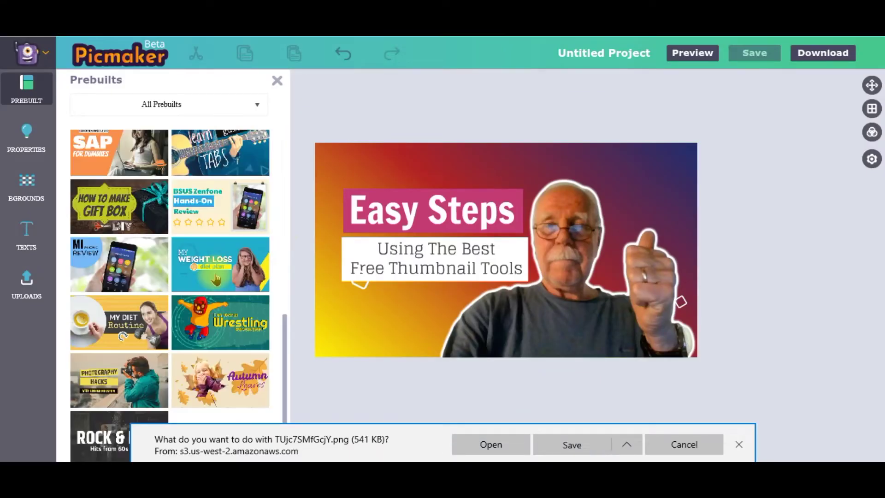
{"action": "left_click", "coordinate": [216, 274]}
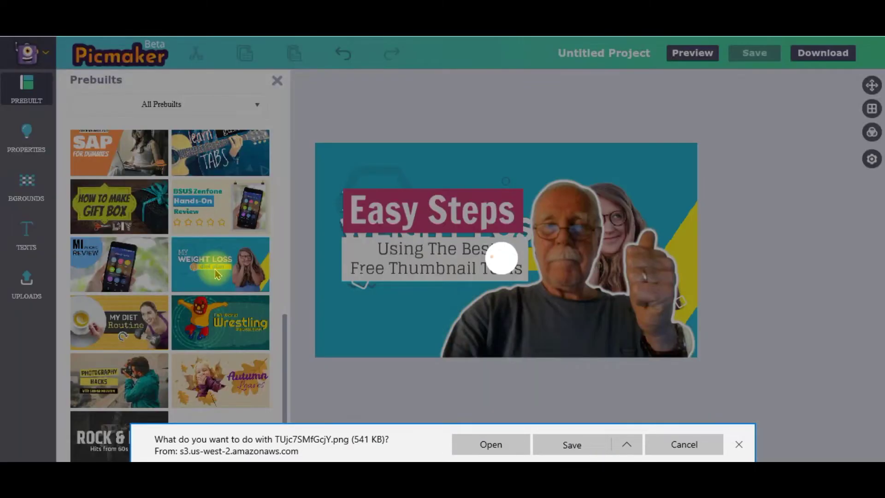
Customize the template with a stickerified cutout of the woman and the text "Grab MY Free Training Using the BEST FREE TOOLS", and download it.
{"action": "left_click", "coordinate": [618, 235]}
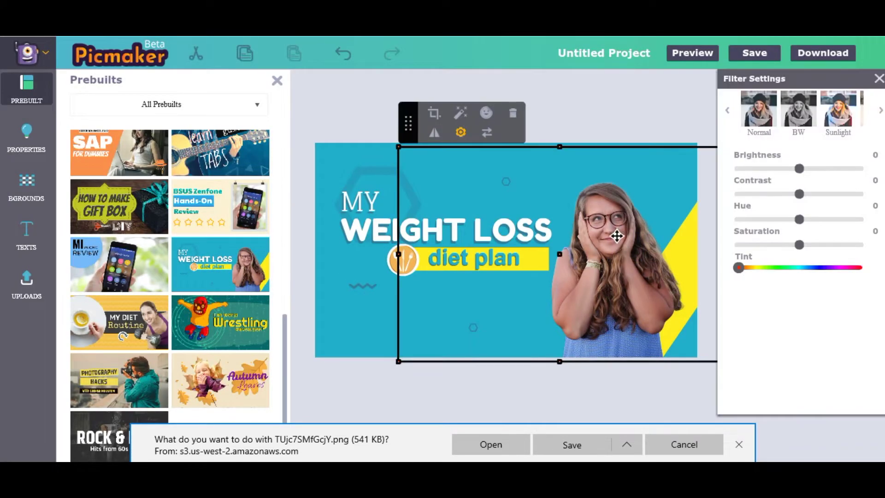
{"action": "left_click", "coordinate": [487, 114]}
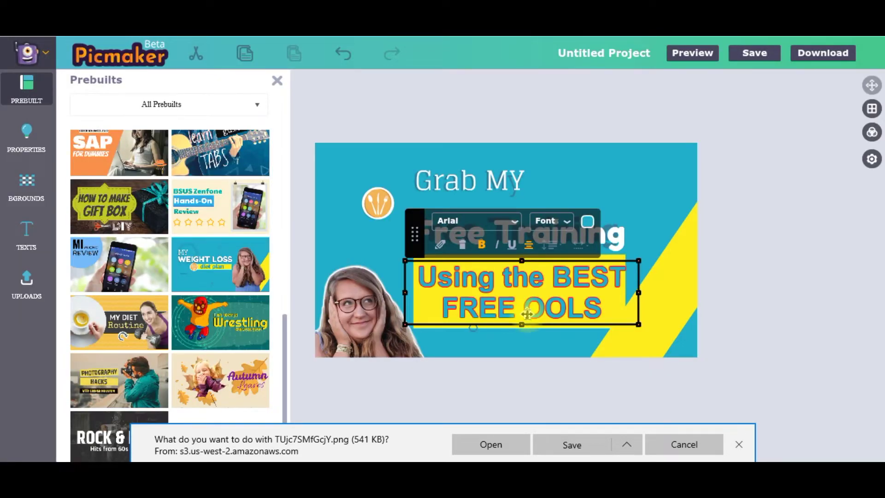
{"action": "left_click", "coordinate": [622, 159]}
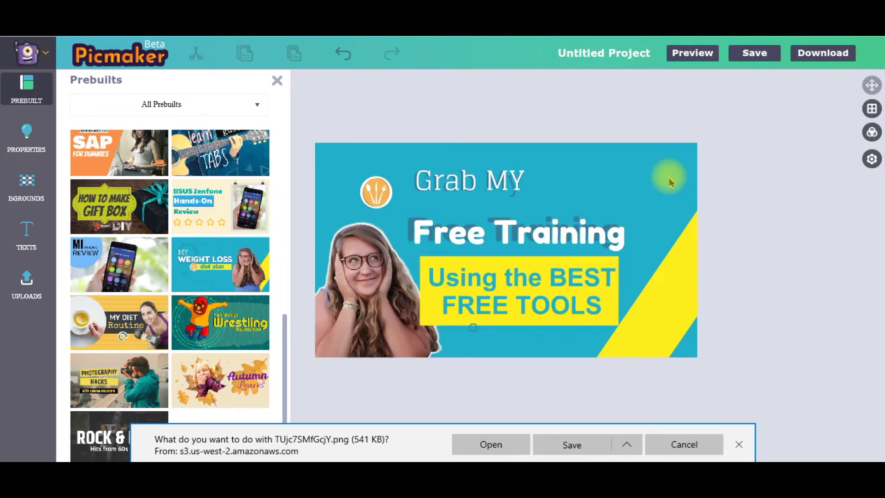
{"action": "left_click", "coordinate": [811, 52]}
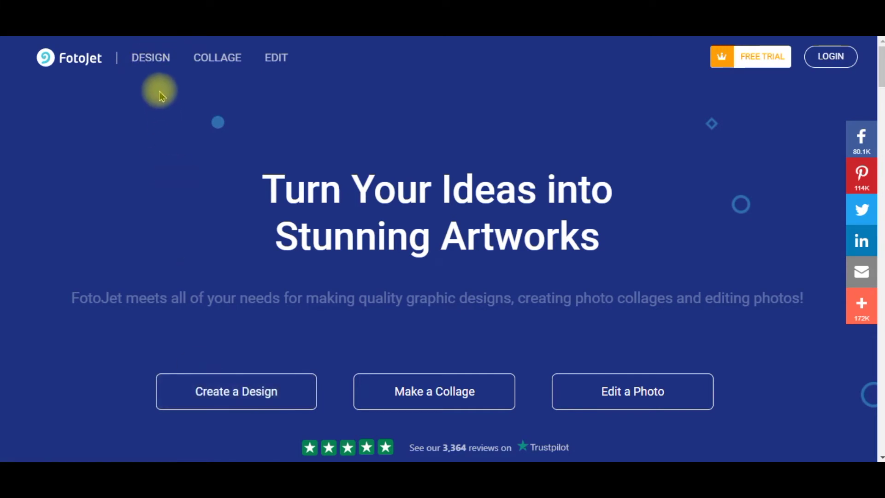
Start a 1280 x 720 px YouTube Thumbnail design in FotoJet with the "5 STEPS TO MANAGE PLANS" template.
{"action": "left_click", "coordinate": [151, 59]}
{"action": "left_click_drag", "start_coordinate": [774, 114], "coordinate": [763, 243]}
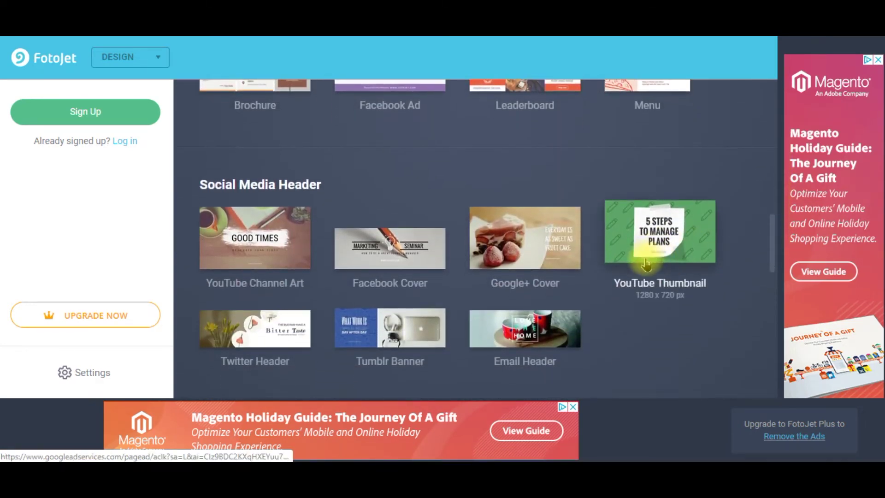
{"action": "left_click", "coordinate": [672, 235]}
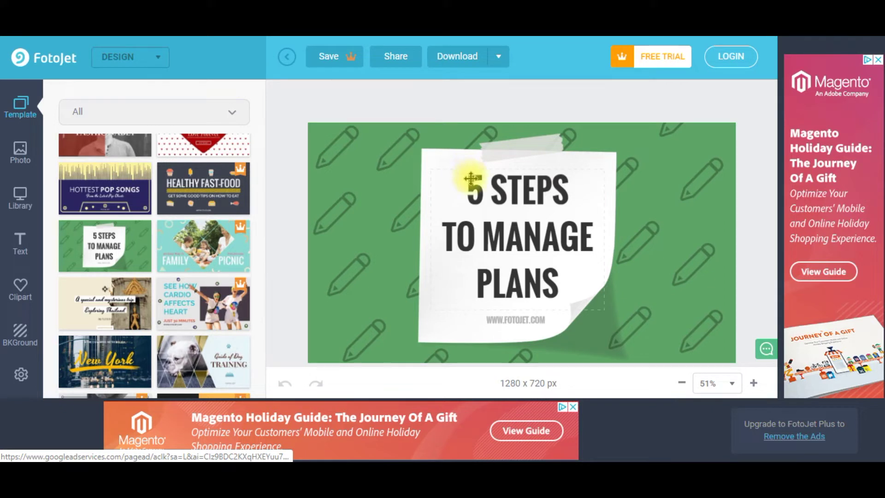
Delete the website address text below the heading on the paper note.
{"action": "left_click", "coordinate": [522, 318]}
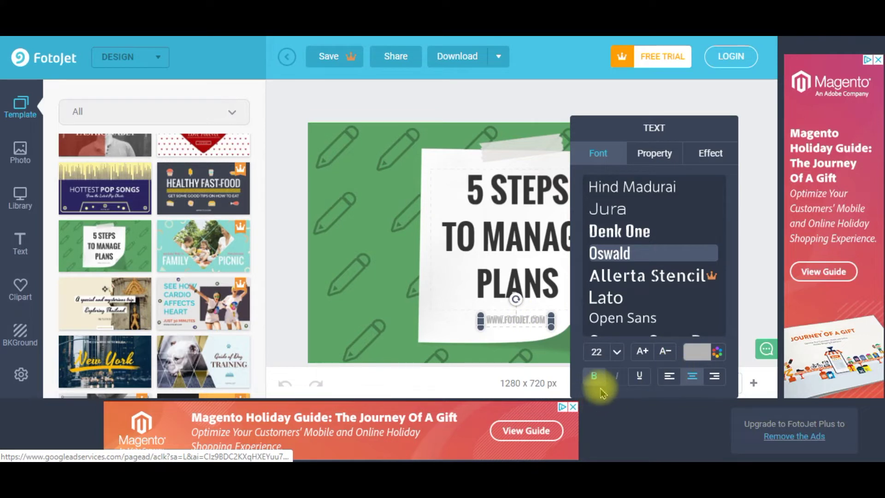
{"action": "left_click", "coordinate": [654, 155]}
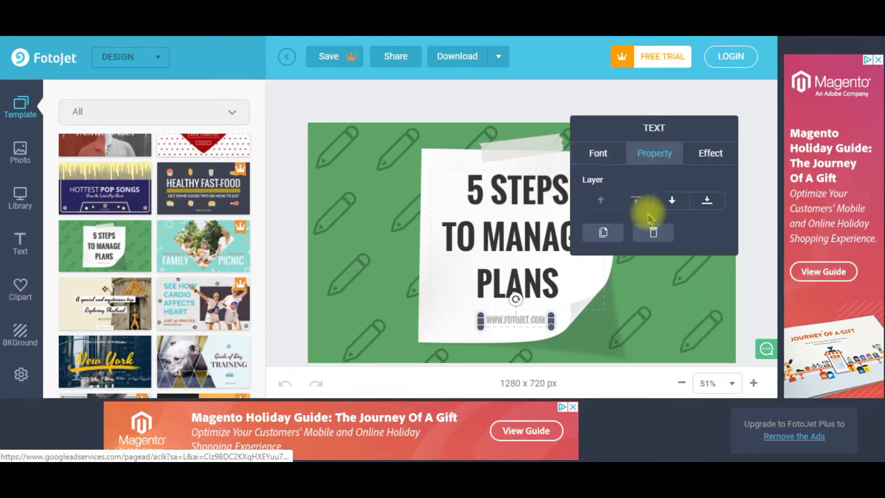
{"action": "left_click", "coordinate": [653, 231]}
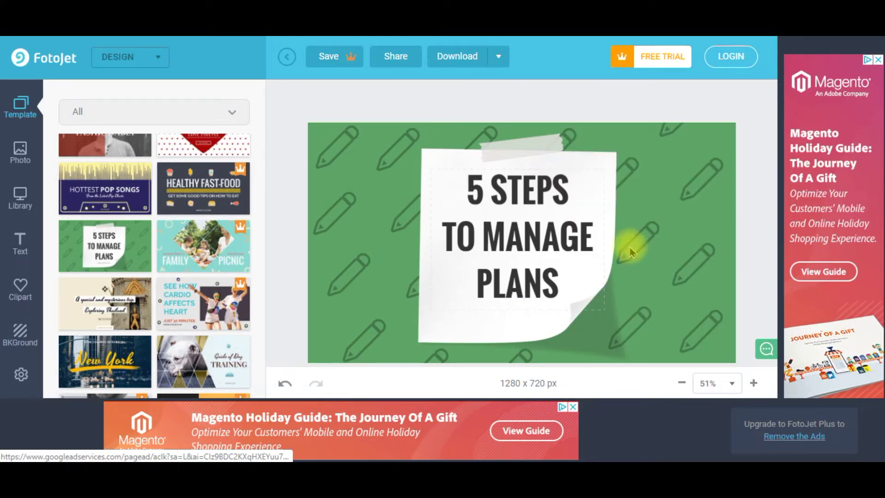
Replace the heading on the paper note with "Easy", "Fast" and "Free" on three lines.
{"action": "left_click", "coordinate": [537, 233]}
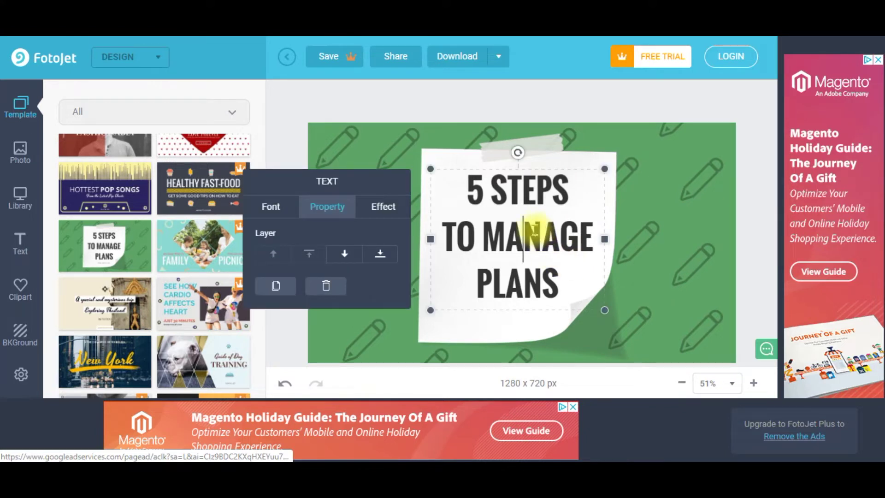
{"action": "left_click_drag", "start_coordinate": [563, 277], "coordinate": [469, 177]}
{"action": "key", "text": "BackSpace"}
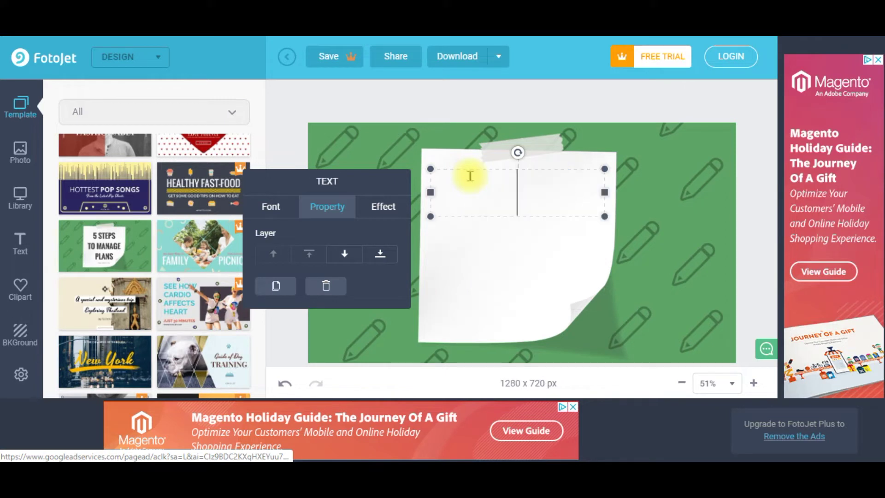
{"action": "type", "text": "Easy"}
{"action": "key", "text": "Return"}
{"action": "type", "text": "Fast"}
{"action": "key", "text": "Return"}
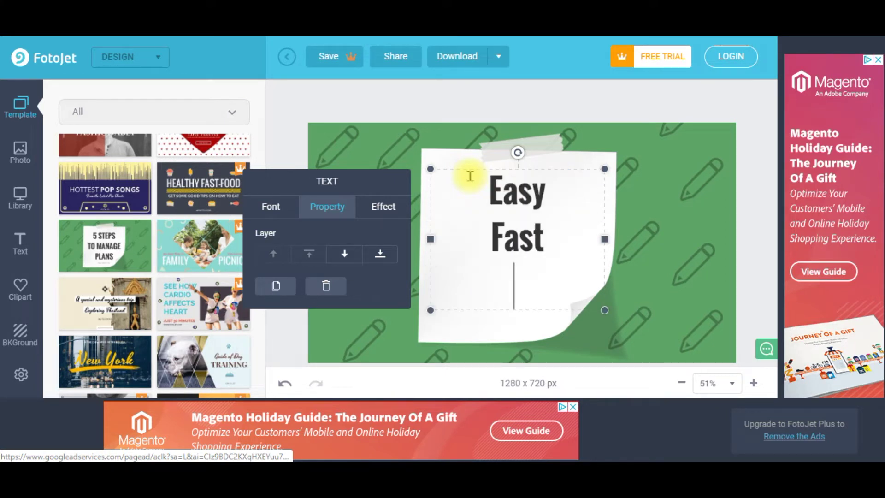
{"action": "type", "text": "Free"}
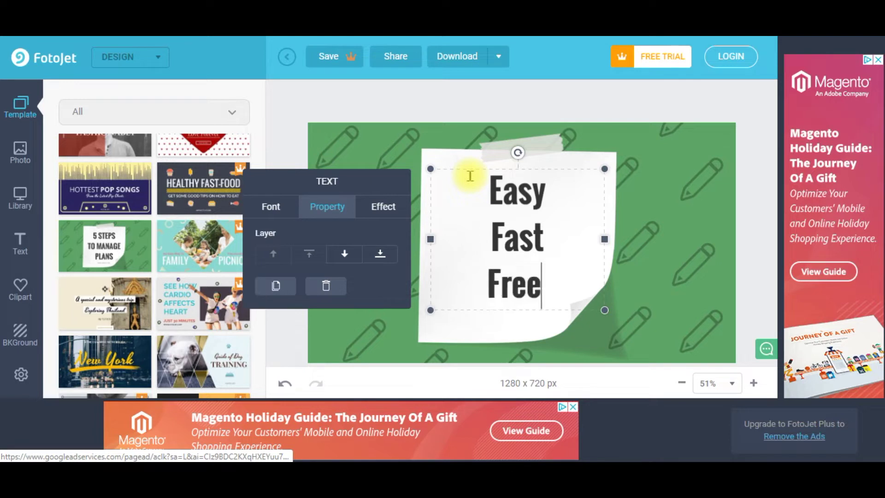
{"action": "left_click", "coordinate": [689, 222]}
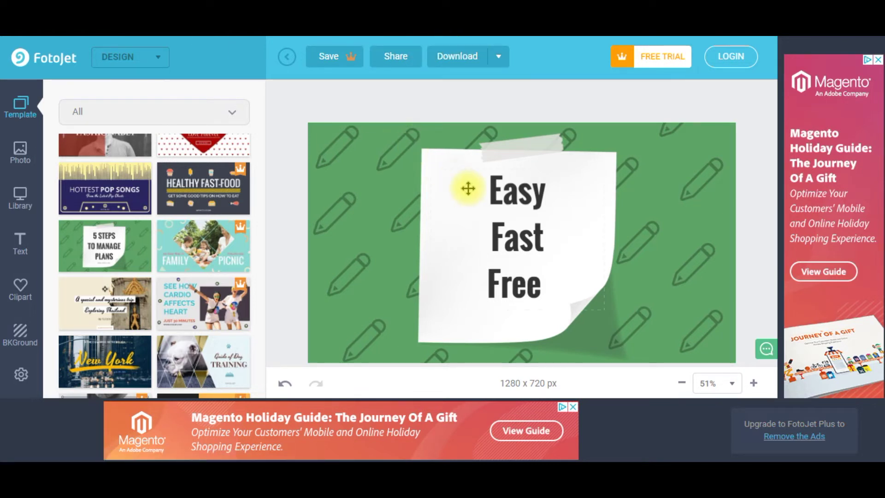
Switch to Snapstouch and examine the Photo to Outline page's sample image, upload area and additional options.
{"action": "left_click", "coordinate": [186, 34]}
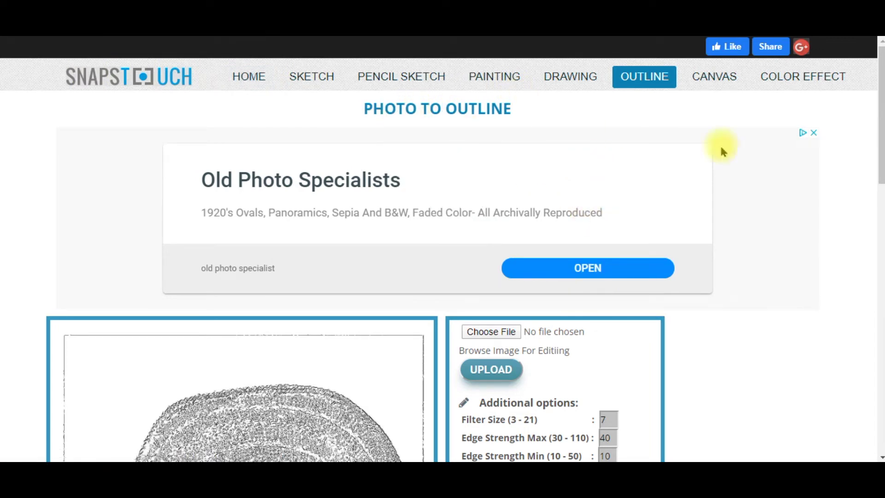
{"action": "left_click_drag", "start_coordinate": [880, 133], "coordinate": [880, 237]}
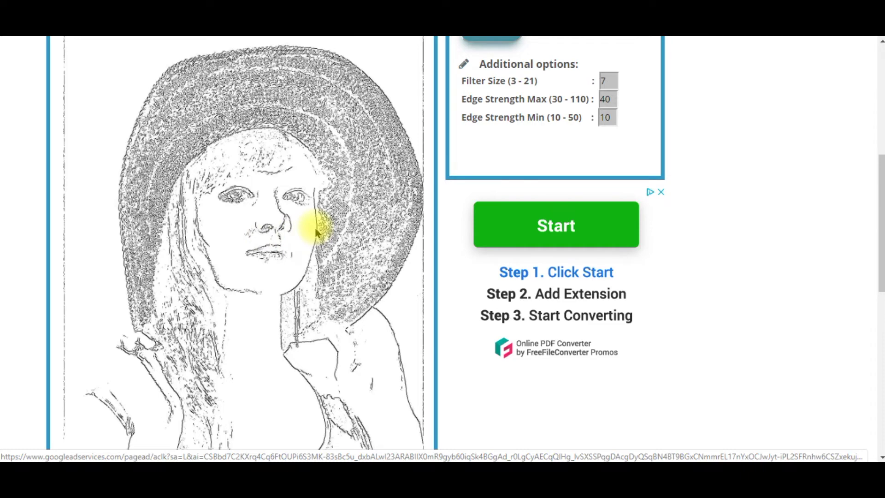
{"action": "scroll", "coordinate": [786, 247], "scroll_direction": "up", "scroll_amount": 7}
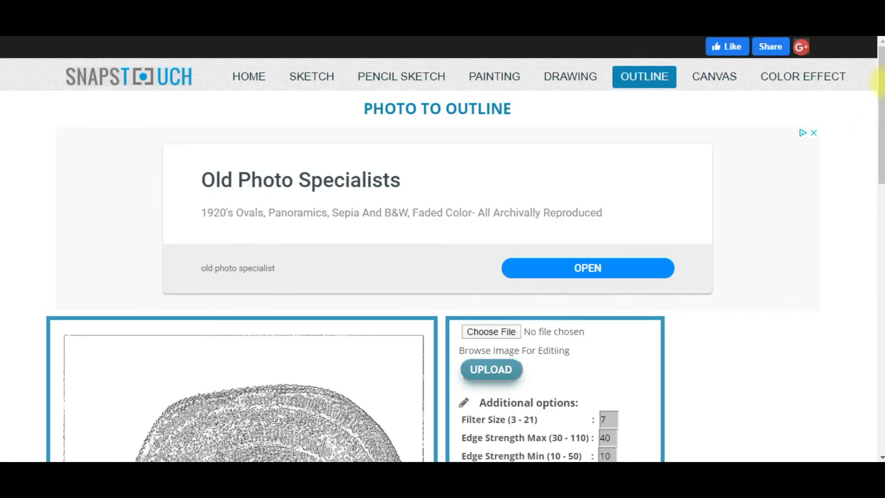
{"action": "left_click_drag", "start_coordinate": [880, 99], "coordinate": [875, 174]}
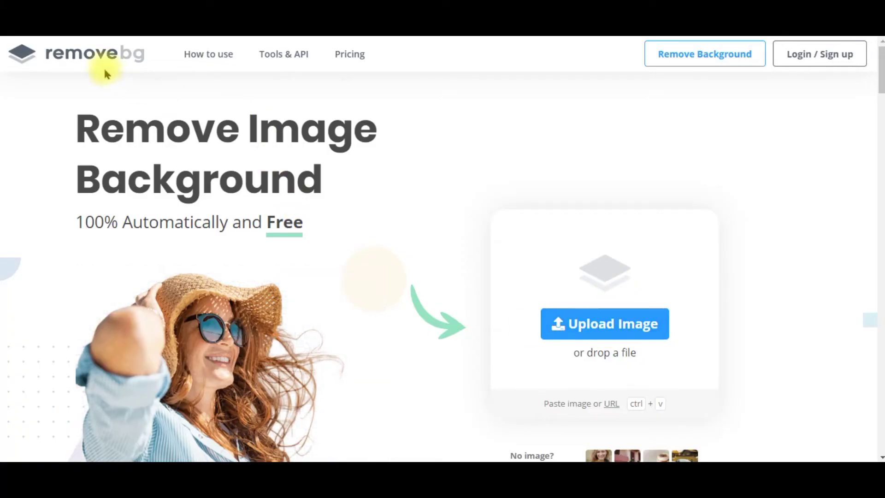
Upload the picture WIN_20190606_20_26_21_Pro to remove.bg to remove its background.
{"action": "left_click", "coordinate": [624, 333]}
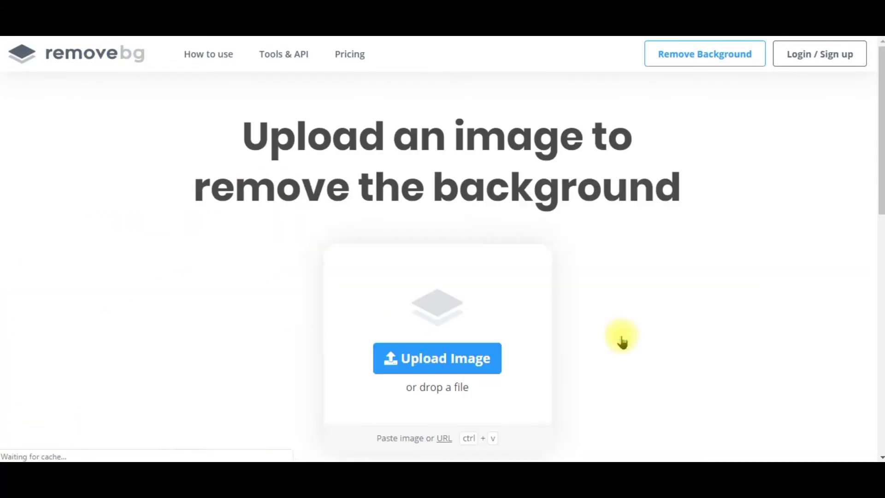
{"action": "left_click", "coordinate": [462, 358]}
{"action": "left_click", "coordinate": [243, 146]}
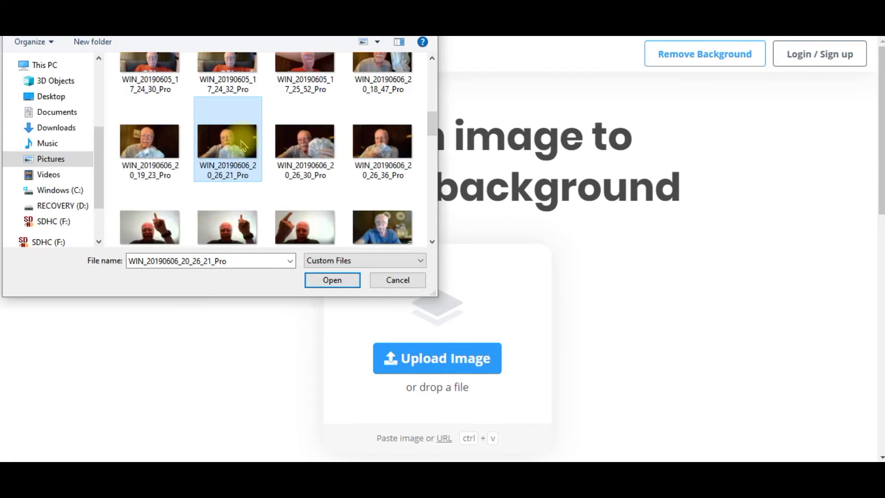
{"action": "left_click", "coordinate": [332, 279]}
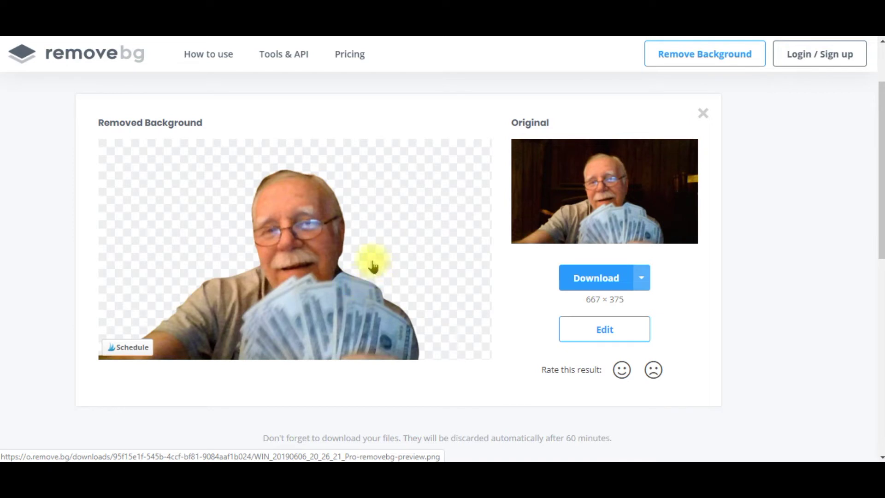
Download the cutout photo from remove.bg, then switch to Snapstouch and select that PNG as the image to edit.
{"action": "left_click", "coordinate": [604, 279]}
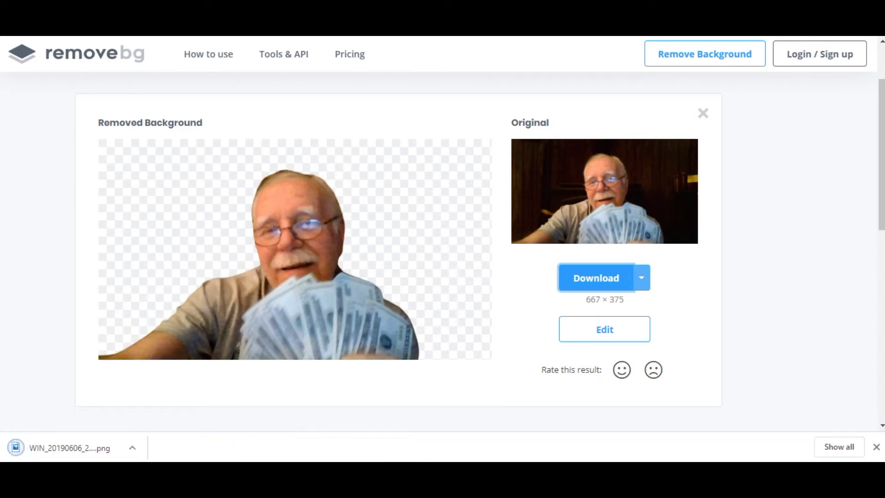
{"action": "left_click", "coordinate": [252, 39]}
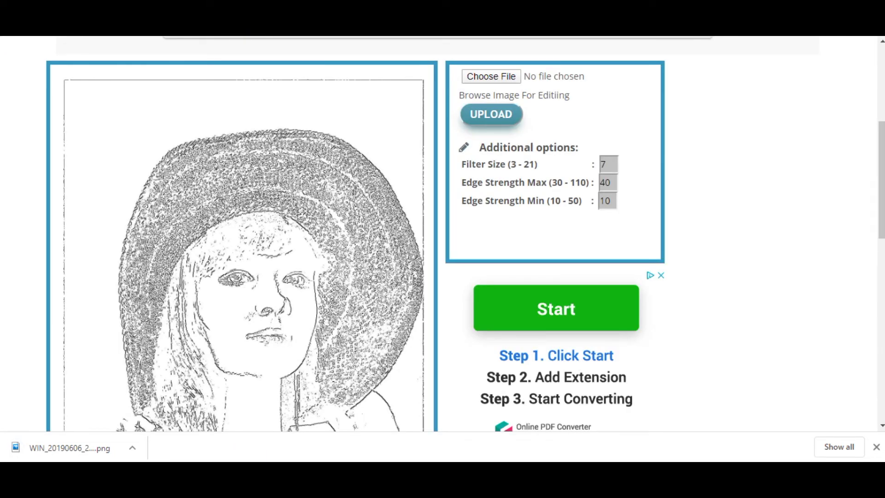
{"action": "left_click", "coordinate": [491, 78]}
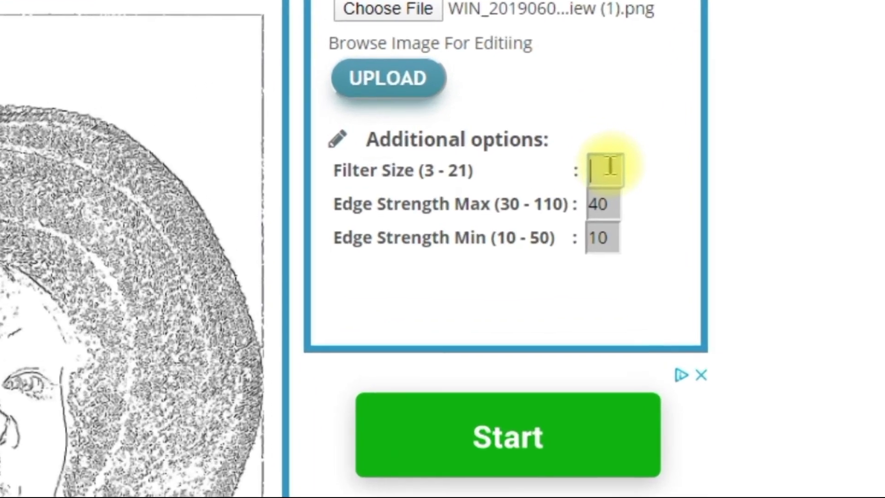
Set the Filter Size to 3 and Edge Strength Max to 30, and upload the selected cutout photo.
{"action": "type", "text": "3"}
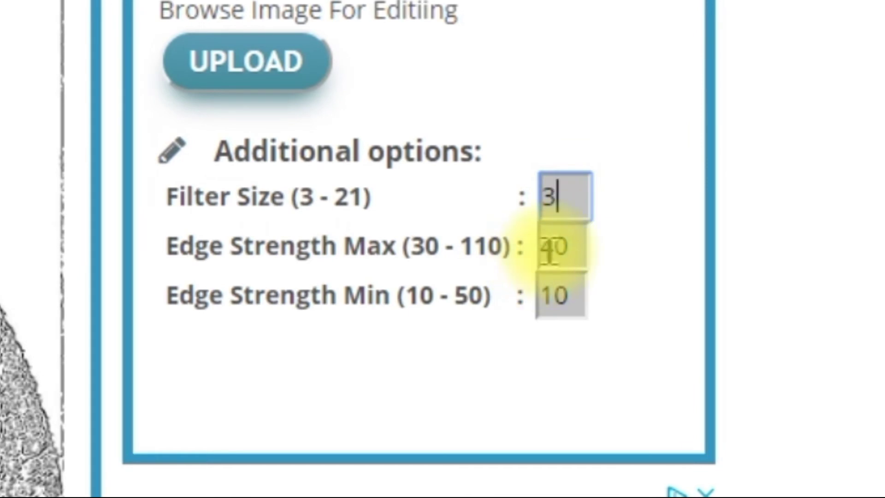
{"action": "left_click", "coordinate": [553, 248]}
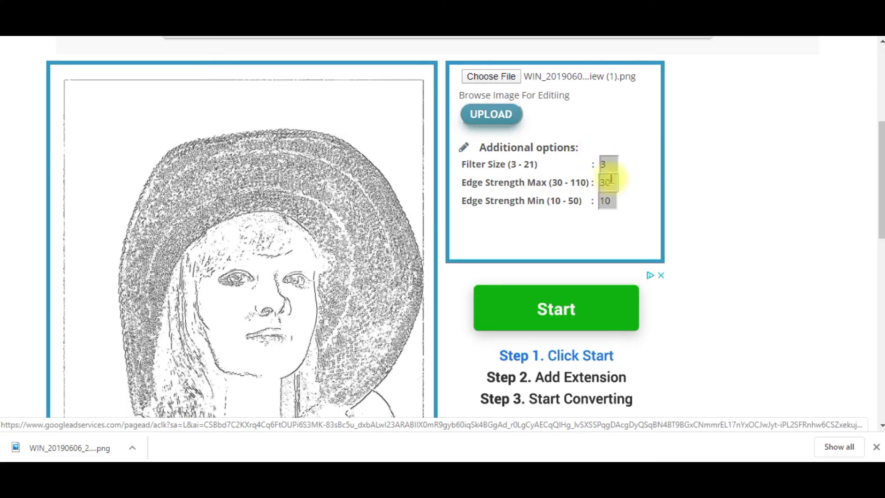
{"action": "left_click", "coordinate": [490, 118]}
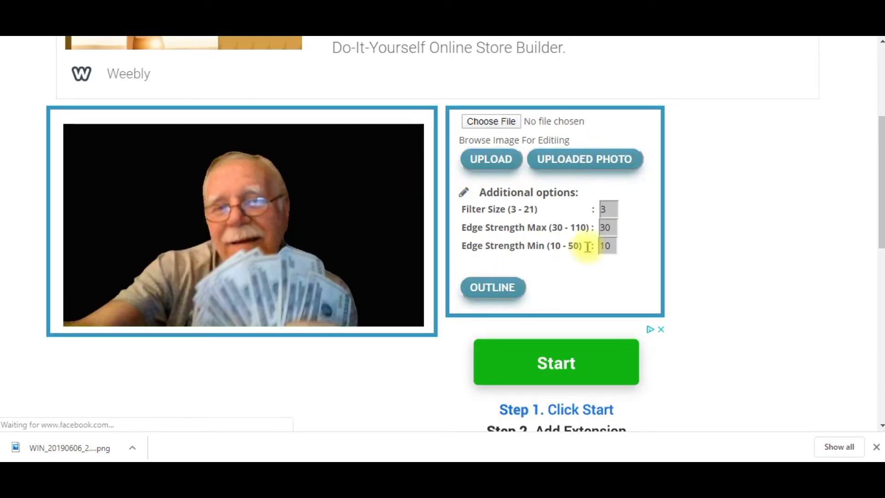
Convert the uploaded photo to an outline drawing and download the result.
{"action": "left_click", "coordinate": [507, 288]}
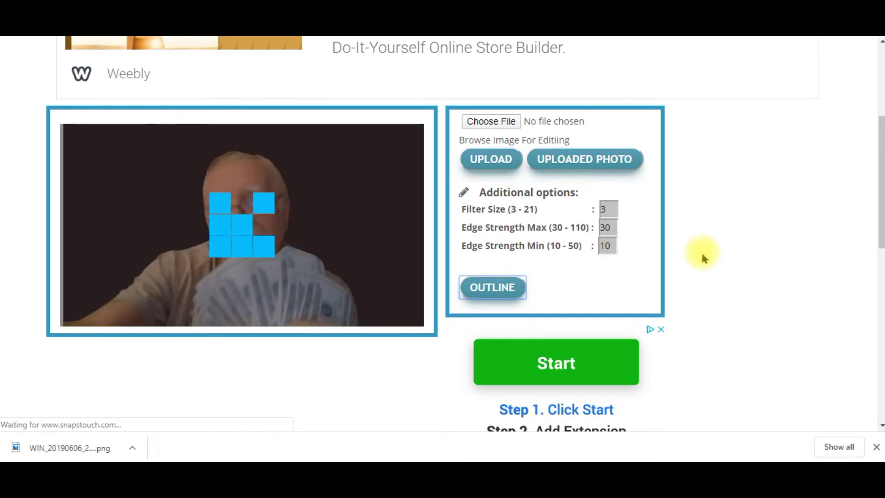
{"action": "scroll", "coordinate": [700, 255], "scroll_direction": "down", "scroll_amount": 1}
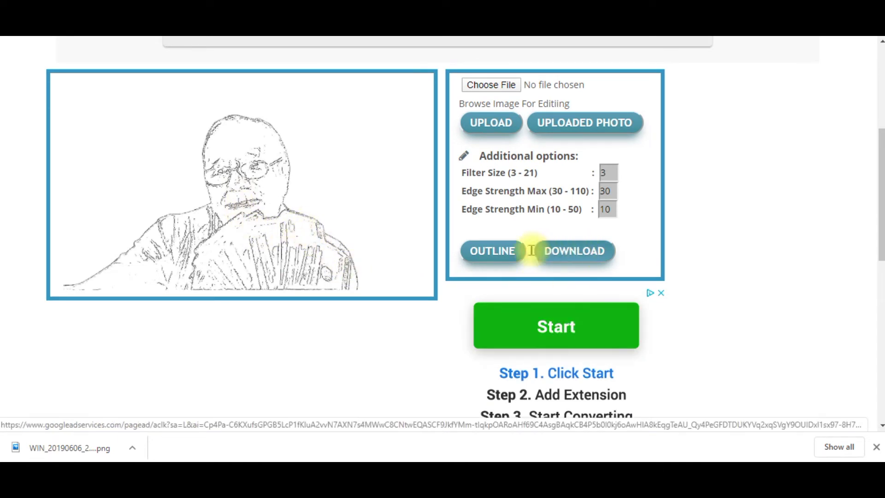
{"action": "left_click", "coordinate": [577, 254]}
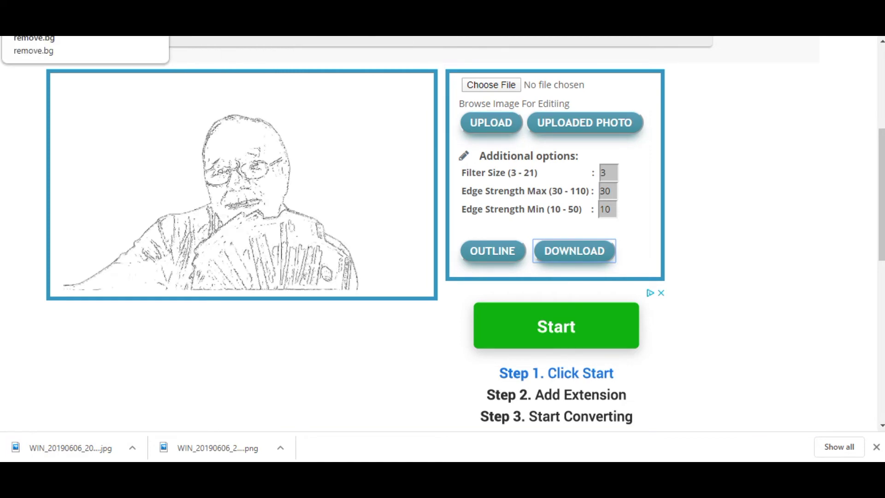
Switch to remove.bg, dismiss the previous photo result and upload the downloaded outline JPG for background removal.
{"action": "left_click", "coordinate": [46, 32]}
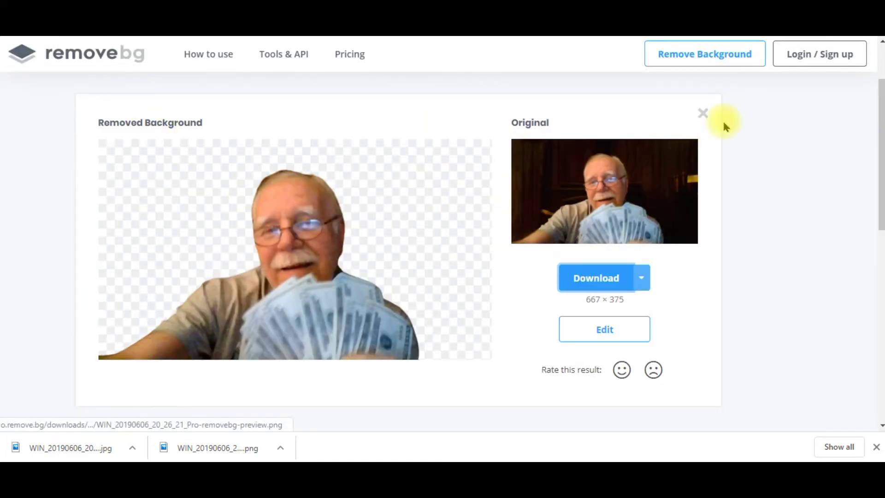
{"action": "left_click", "coordinate": [702, 113]}
{"action": "left_click_drag", "start_coordinate": [56, 448], "coordinate": [443, 254]}
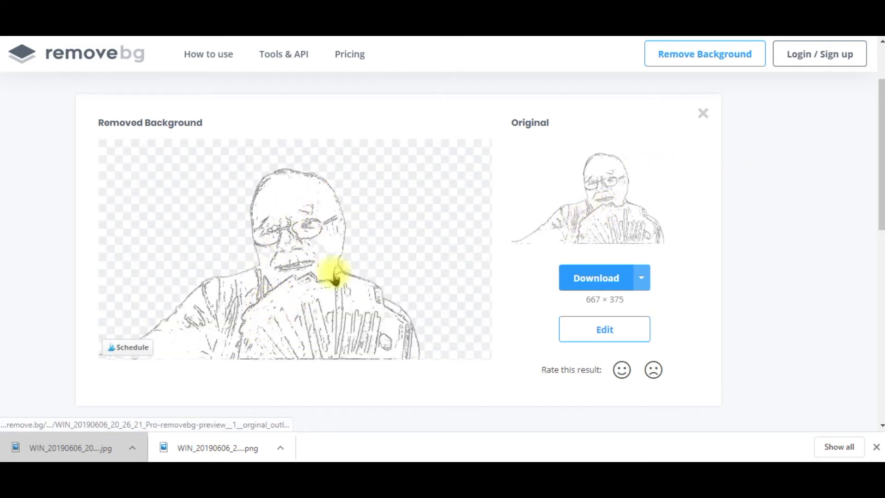
Restore the missing white areas of the face and fanned bills in the outline cutout and download the edited image.
{"action": "left_click_drag", "start_coordinate": [880, 141], "coordinate": [879, 143]}
{"action": "scroll", "coordinate": [880, 145], "scroll_direction": "down", "scroll_amount": 2}
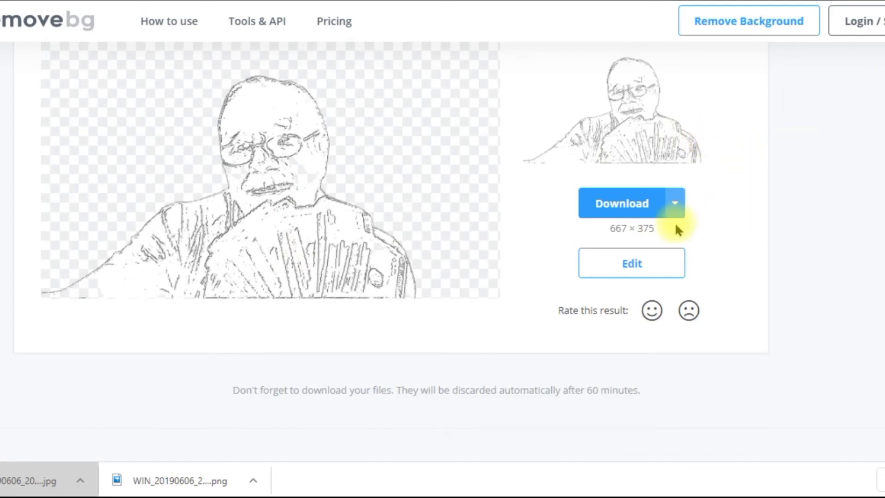
{"action": "left_click", "coordinate": [614, 277]}
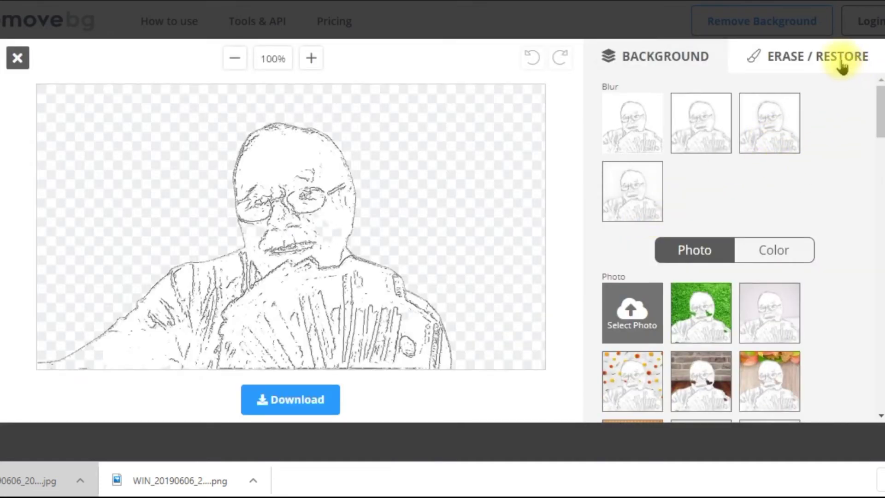
{"action": "left_click", "coordinate": [842, 65]}
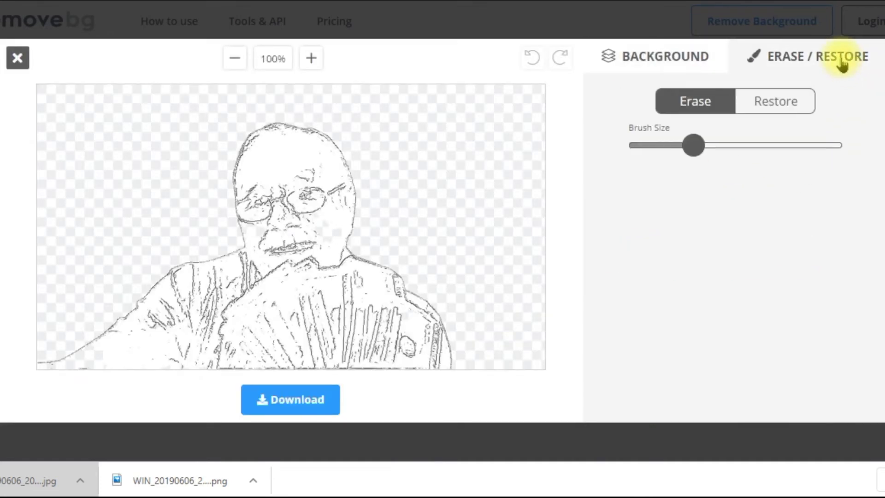
{"action": "left_click", "coordinate": [767, 110]}
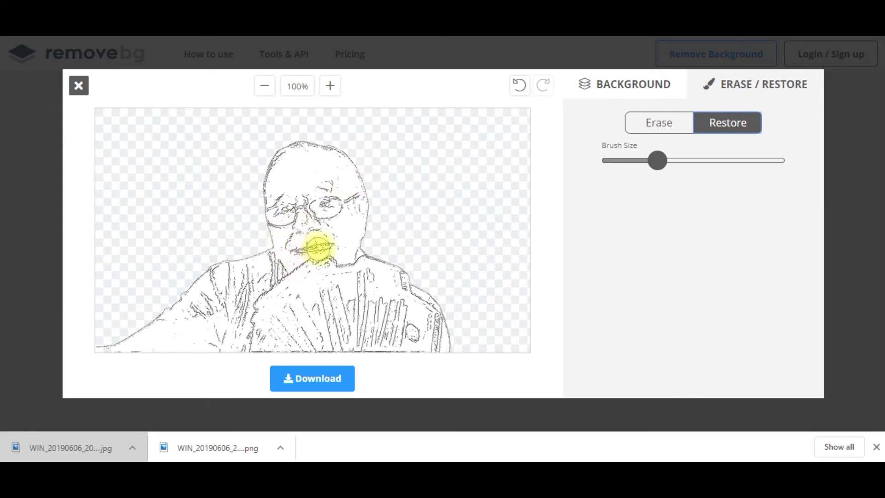
{"action": "mouse_move", "coordinate": [345, 283]}
{"action": "left_mouse_down"}
{"action": "mouse_move", "coordinate": [318, 331]}
{"action": "mouse_move", "coordinate": [279, 316]}
{"action": "mouse_move", "coordinate": [265, 291]}
{"action": "mouse_move", "coordinate": [353, 300]}
{"action": "left_mouse_up"}
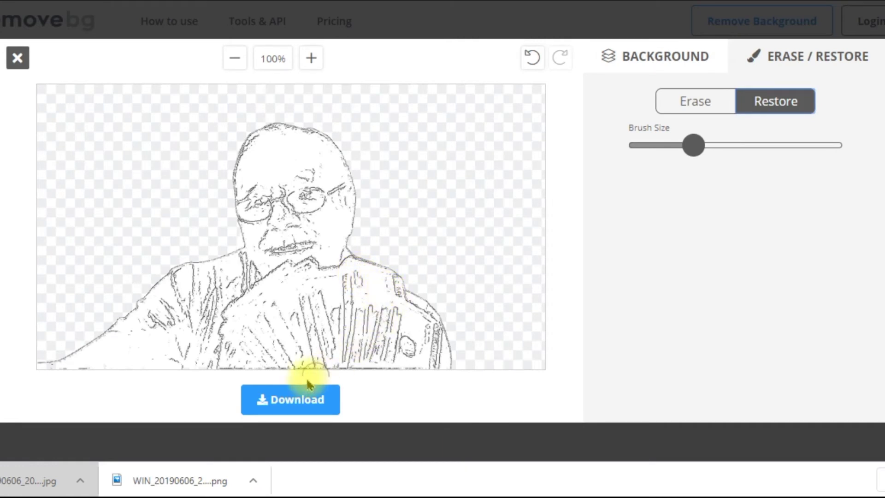
{"action": "left_click", "coordinate": [297, 398]}
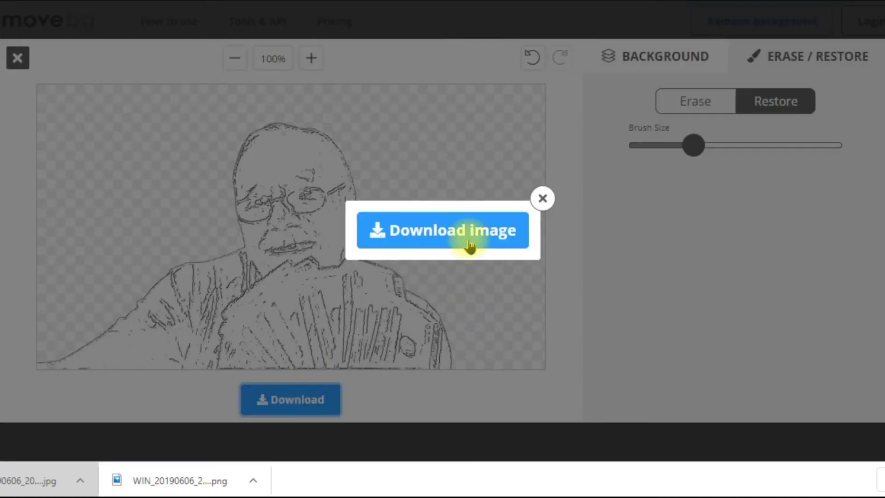
{"action": "left_click", "coordinate": [461, 229]}
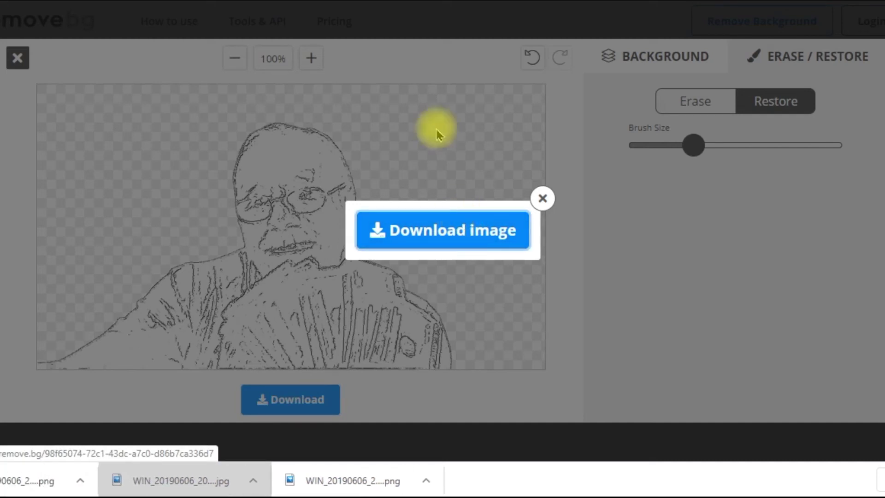
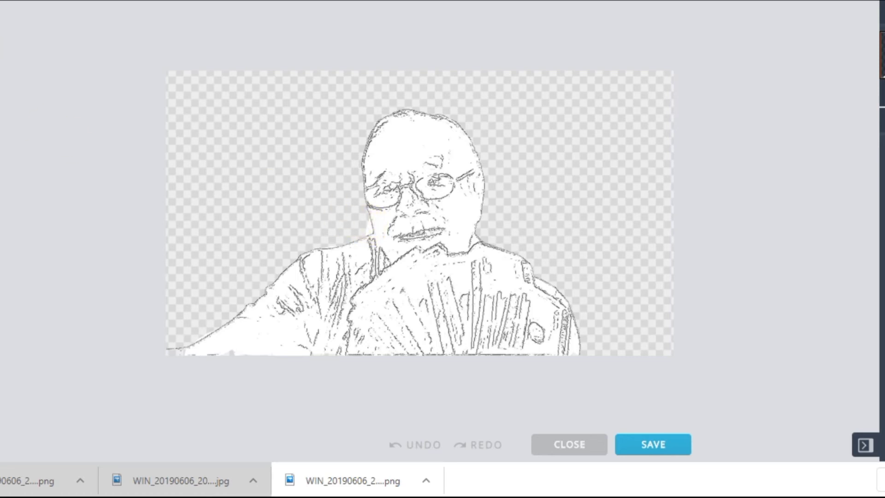
Try a dark red #870F0F background behind the outline cutout in Pixlr X.
{"action": "key", "text": "p"}
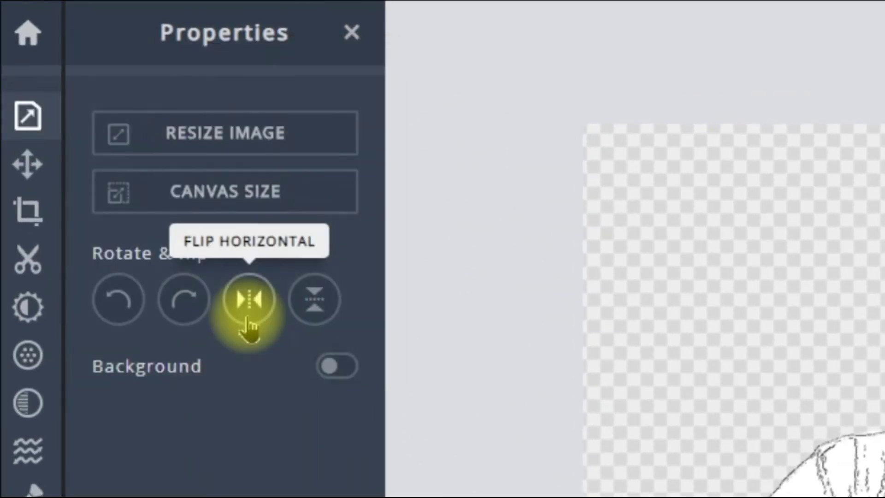
{"action": "left_click", "coordinate": [350, 369]}
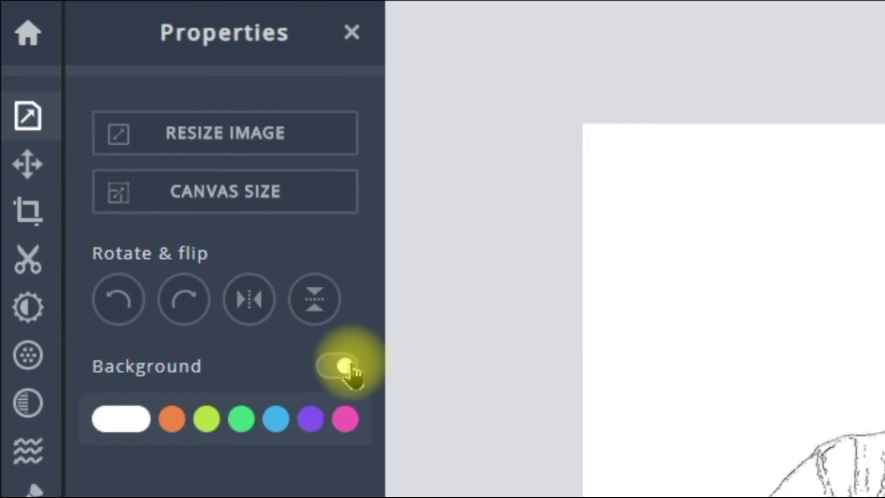
{"action": "left_click", "coordinate": [131, 420]}
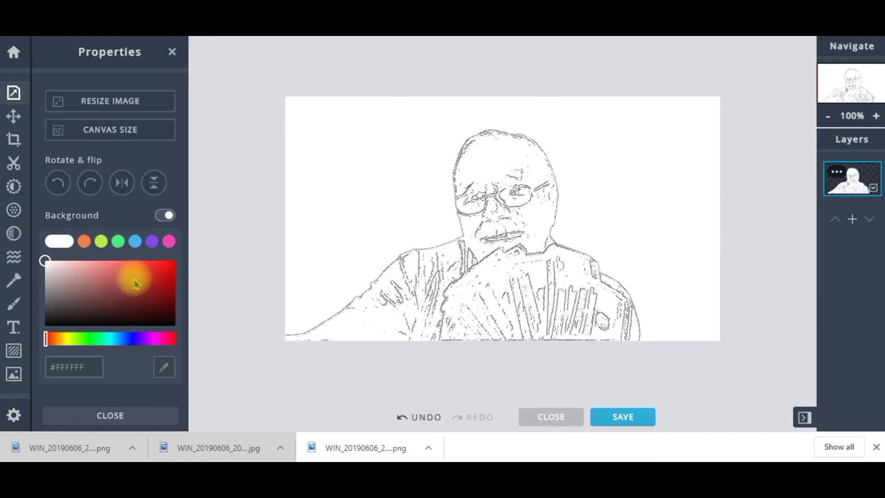
{"action": "left_click", "coordinate": [161, 291]}
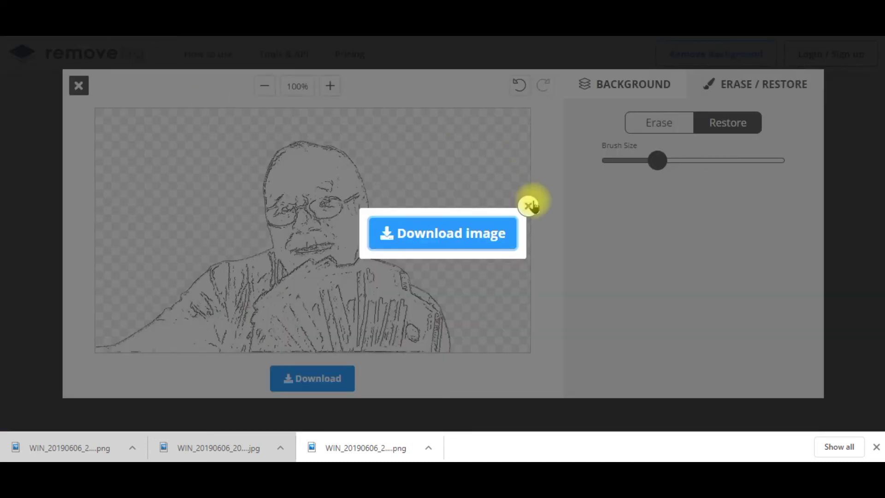
Return to remove.bg, choose the Erase brush for the outline cutout and download the image again.
{"action": "left_click", "coordinate": [528, 203]}
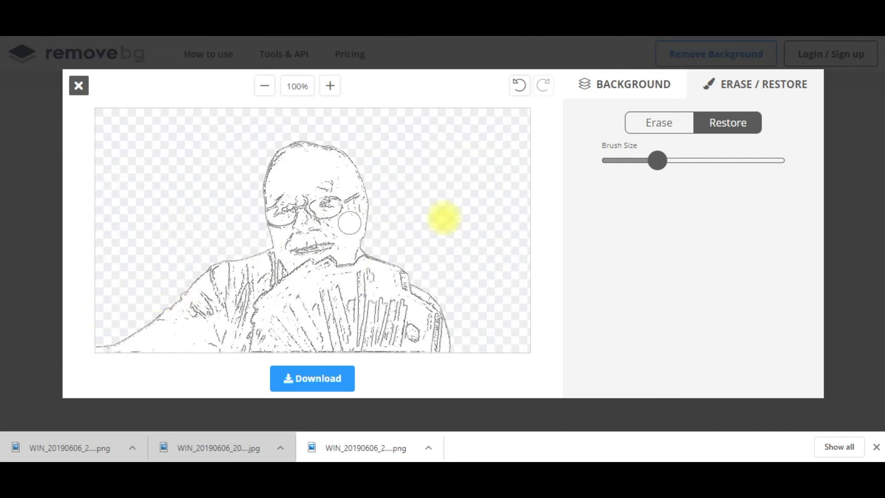
{"action": "left_click", "coordinate": [664, 124]}
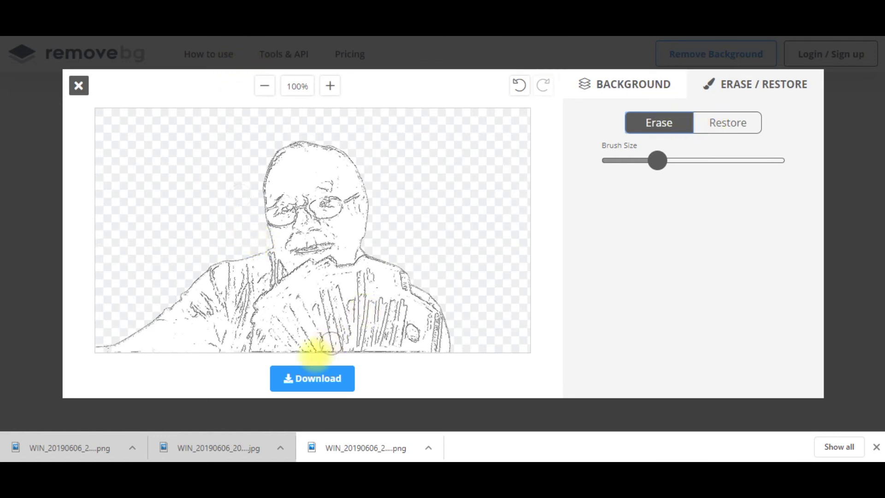
{"action": "left_click", "coordinate": [299, 377]}
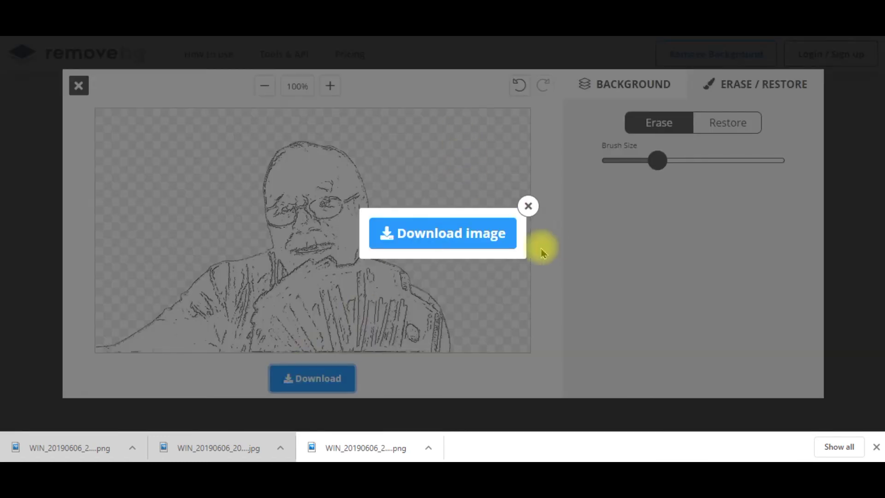
{"action": "left_click", "coordinate": [486, 234]}
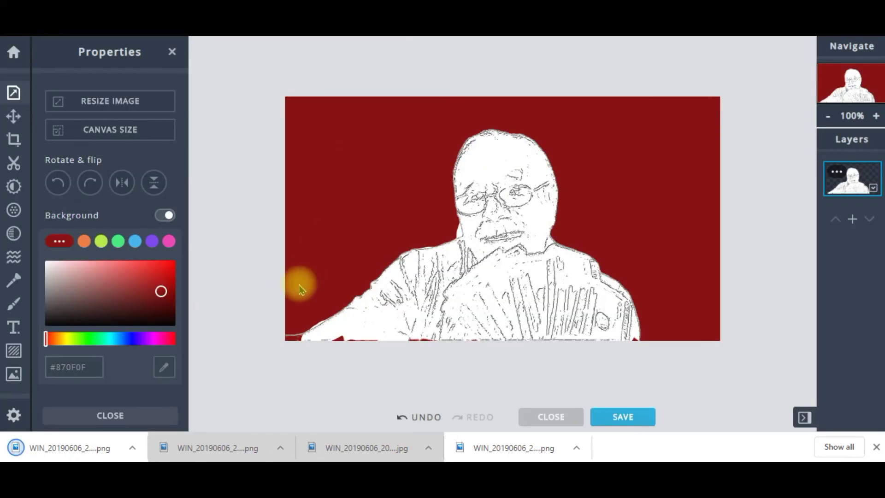
Close the dark red outline picture in Pixlr X and delete it from the history.
{"action": "left_click", "coordinate": [561, 416]}
{"action": "mouse_move", "coordinate": [308, 129]}
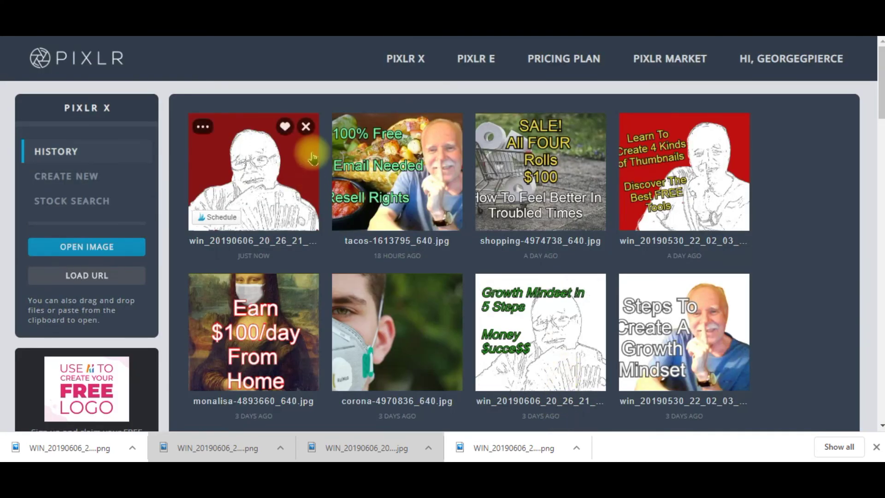
{"action": "left_click", "coordinate": [307, 129]}
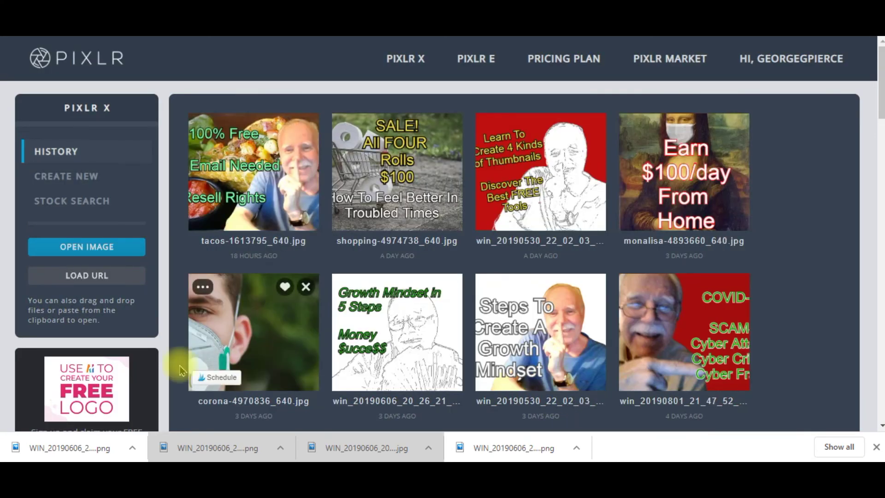
Open the newly downloaded outline cutout PNG in the Pixlr X editor.
{"action": "left_click_drag", "start_coordinate": [85, 452], "coordinate": [419, 238]}
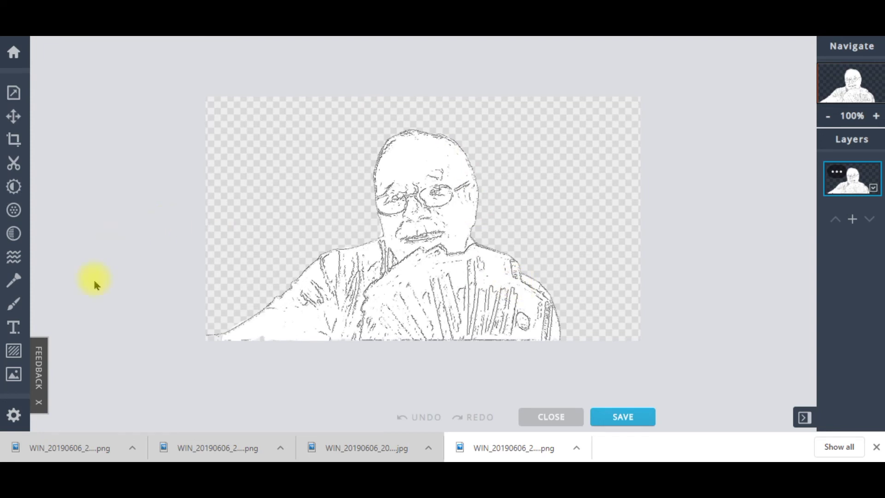
{"action": "left_click", "coordinate": [14, 53]}
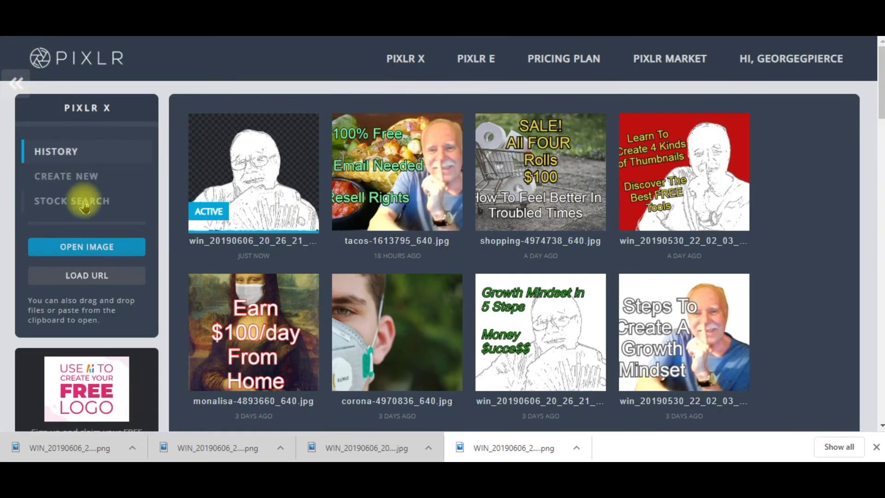
{"action": "left_click", "coordinate": [239, 196]}
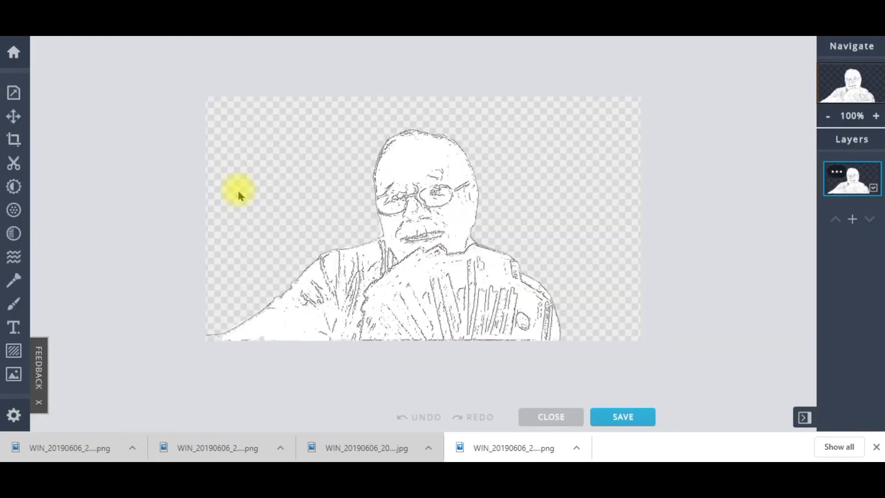
Turn on the canvas background behind the outline cutout and set its color to red #BD1212.
{"action": "left_click", "coordinate": [15, 93]}
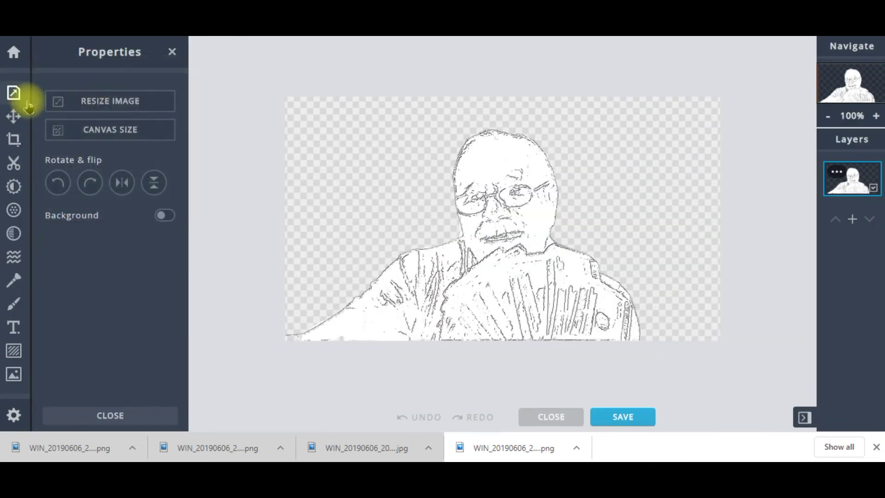
{"action": "left_click", "coordinate": [164, 215]}
{"action": "left_click", "coordinate": [59, 241]}
{"action": "left_click", "coordinate": [166, 291]}
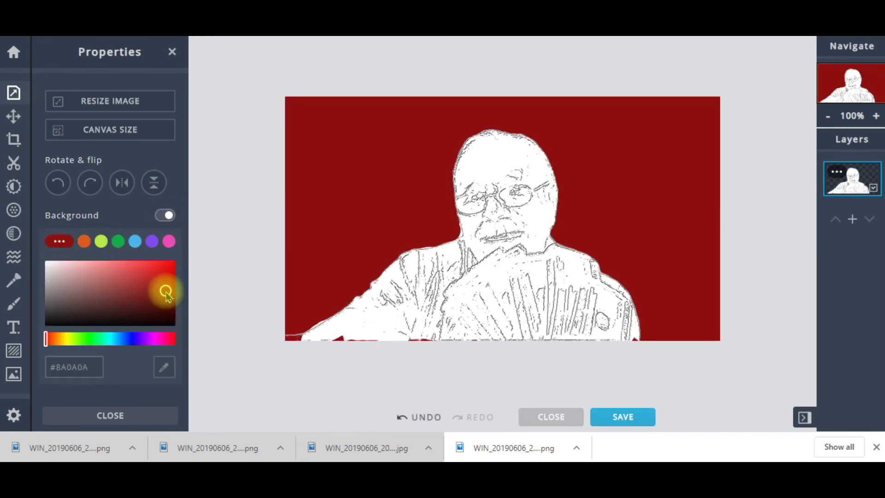
{"action": "left_click_drag", "start_coordinate": [166, 291], "coordinate": [163, 280]}
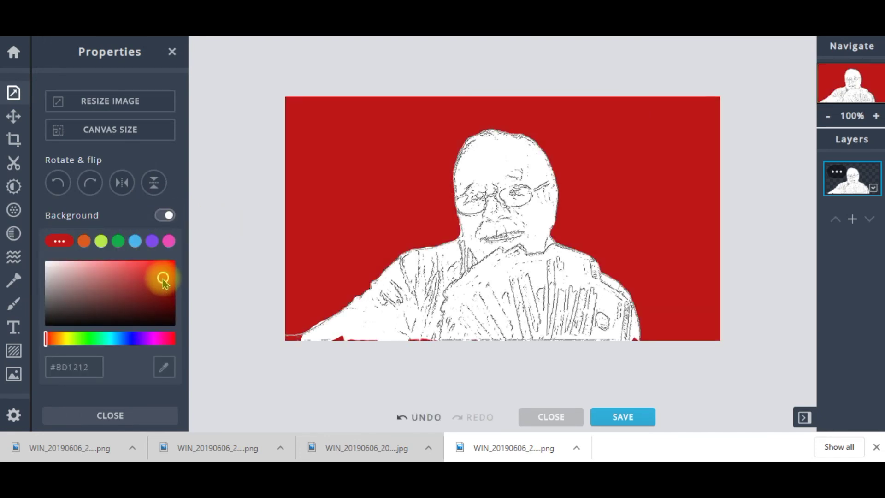
Darken the canvas background to #8A0E0E and crop the picture from its right edge to a width of 578.
{"action": "left_click", "coordinate": [163, 291]}
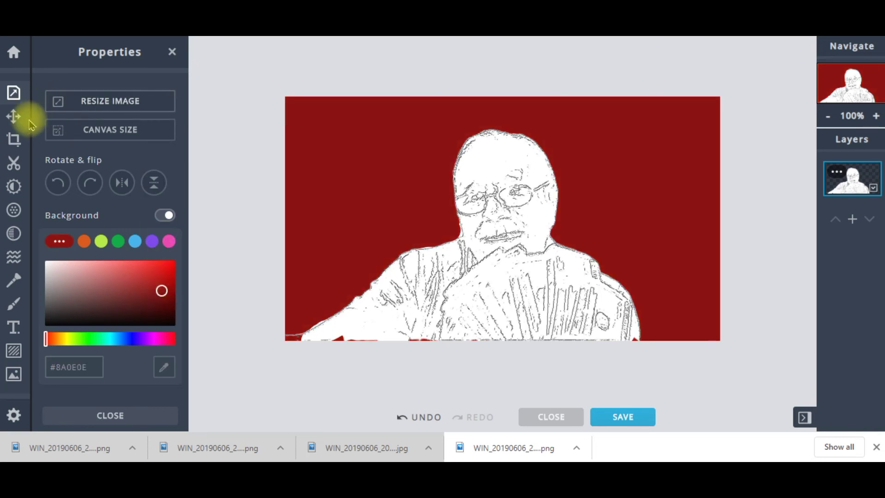
{"action": "left_click", "coordinate": [14, 141]}
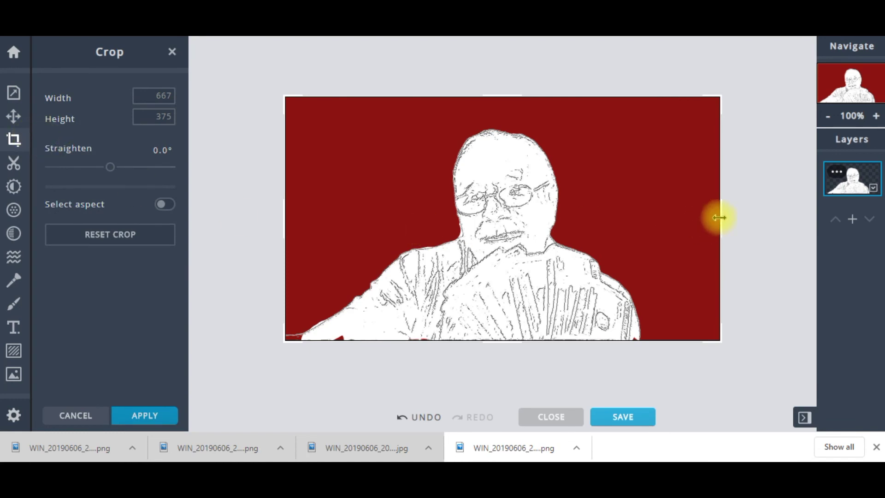
{"action": "left_click_drag", "start_coordinate": [717, 217], "coordinate": [661, 223]}
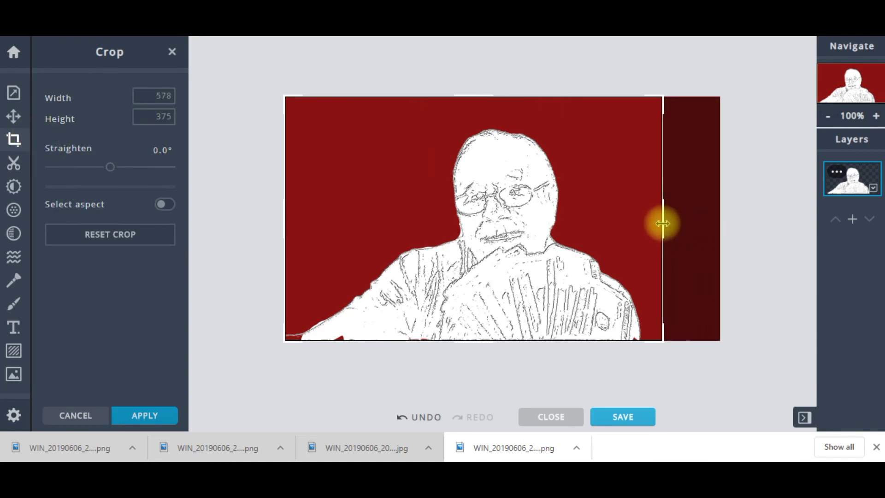
{"action": "left_click", "coordinate": [144, 415]}
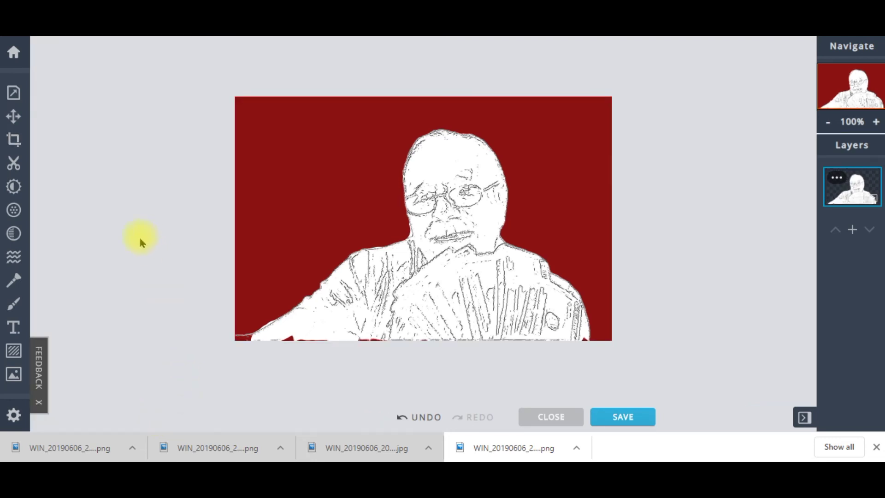
Add the two-line text "So Easy / All Free", move it to the picture's upper-left area and narrow its text box.
{"action": "left_click", "coordinate": [15, 328]}
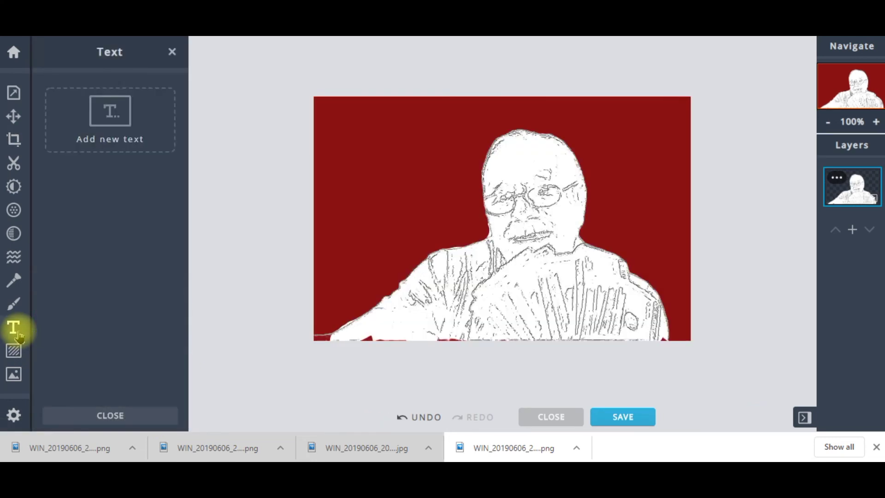
{"action": "left_click", "coordinate": [109, 114]}
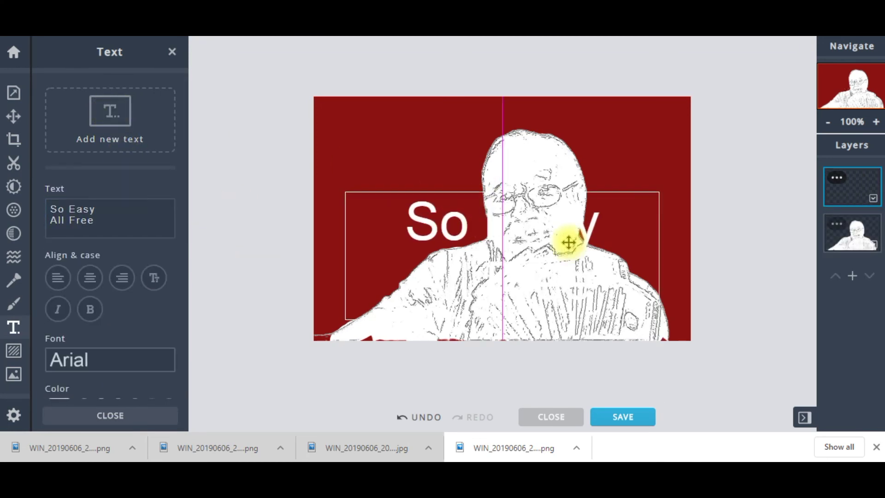
{"action": "left_click_drag", "start_coordinate": [568, 242], "coordinate": [491, 153]}
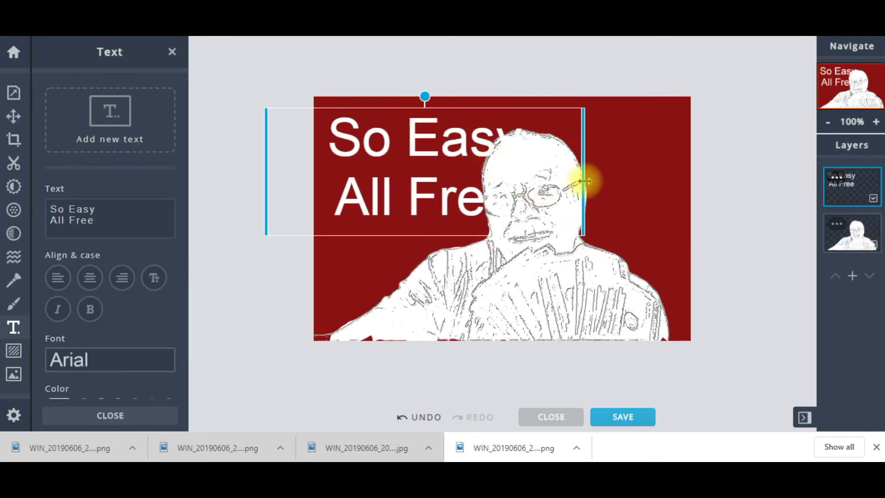
{"action": "left_click_drag", "start_coordinate": [580, 180], "coordinate": [447, 165]}
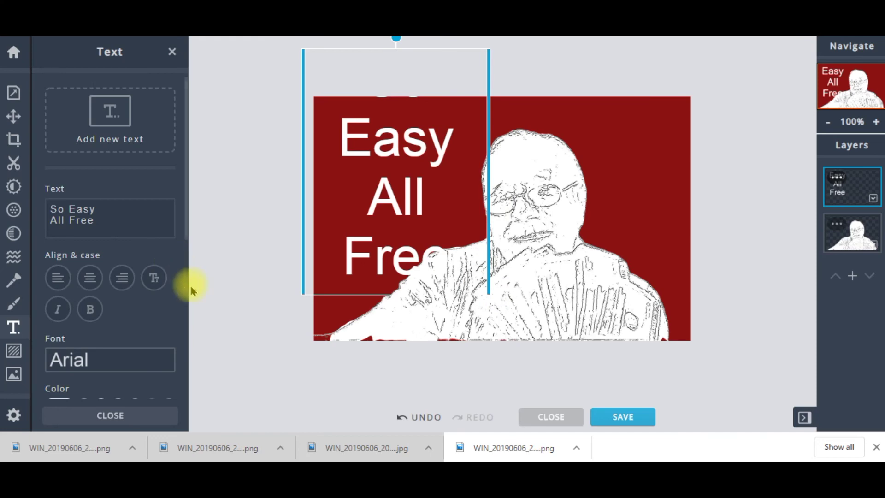
Set the size of the "So Easy All Free" text to 55.
{"action": "scroll", "coordinate": [184, 286], "scroll_direction": "down", "scroll_amount": 2}
{"action": "scroll", "coordinate": [178, 282], "scroll_direction": "down", "scroll_amount": 2}
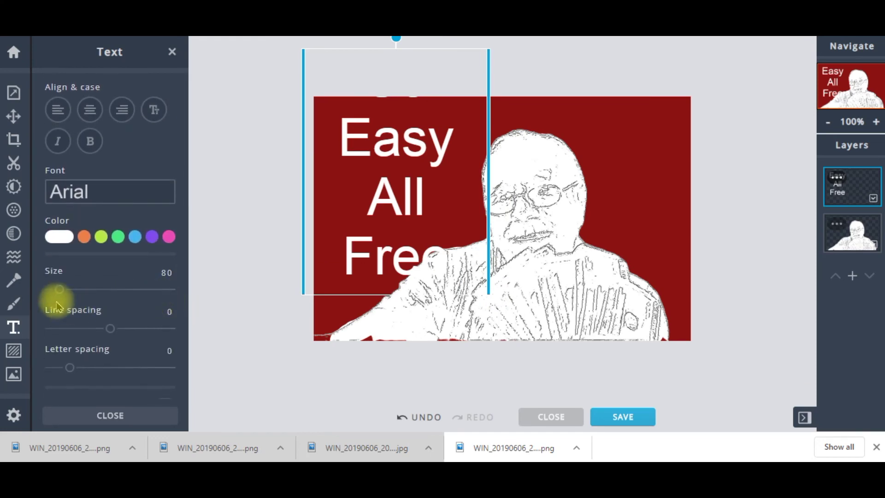
{"action": "left_click_drag", "start_coordinate": [60, 291], "coordinate": [56, 290]}
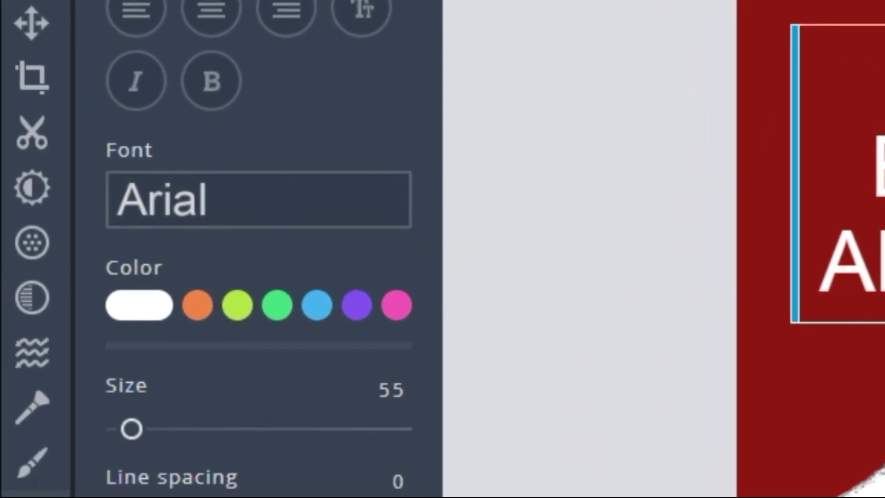
Color the "So Easy All Free" text light green #54FA8B, turn on its outline and deselect it.
{"action": "scroll", "coordinate": [258, 249], "scroll_direction": "down", "scroll_amount": 3}
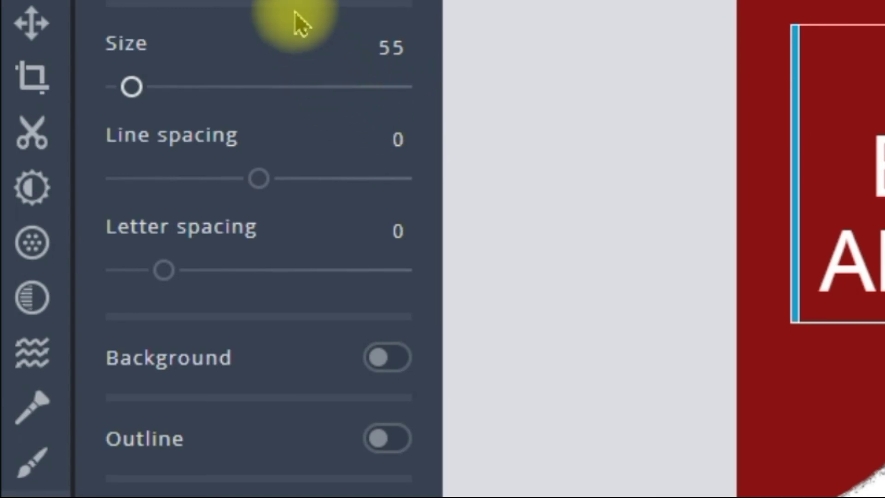
{"action": "scroll", "coordinate": [258, 249], "scroll_direction": "up", "scroll_amount": 3}
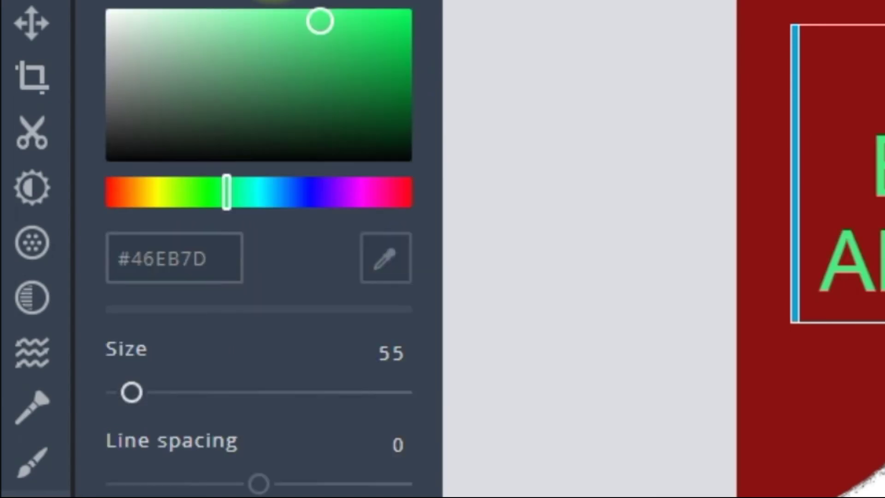
{"action": "left_click", "coordinate": [387, 42]}
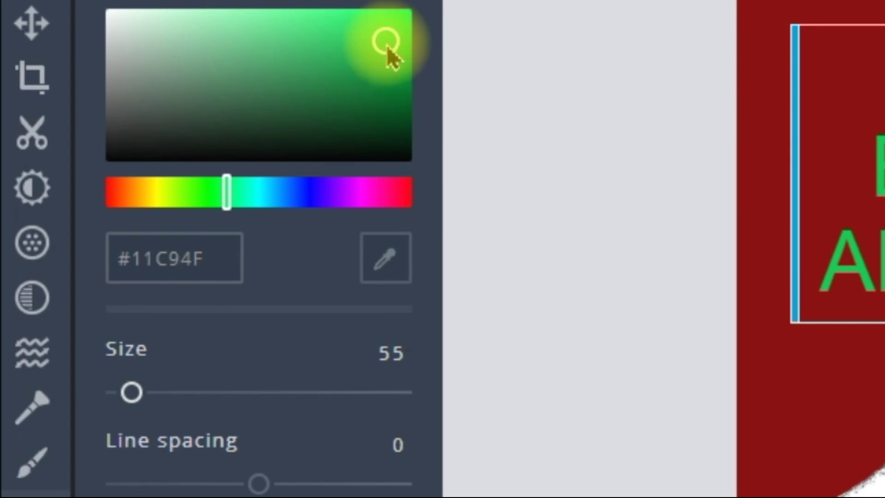
{"action": "left_click_drag", "start_coordinate": [366, 49], "coordinate": [311, 12]}
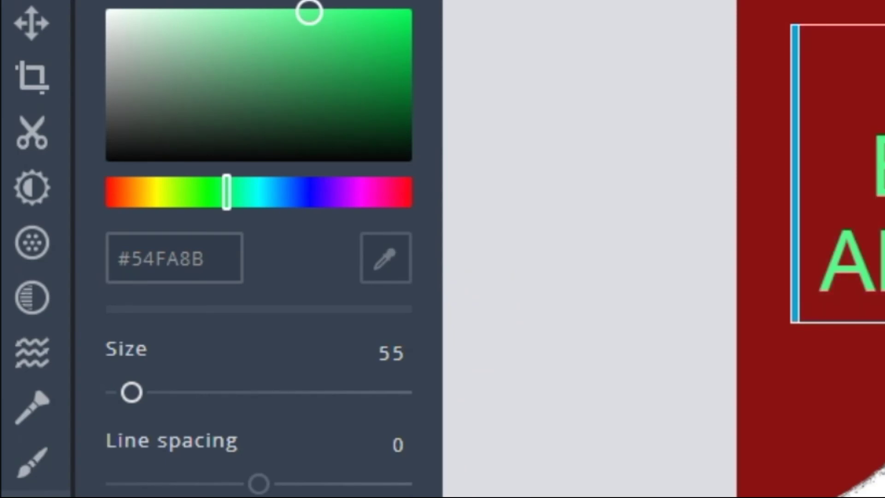
{"action": "scroll", "coordinate": [258, 248], "scroll_direction": "down", "scroll_amount": 5}
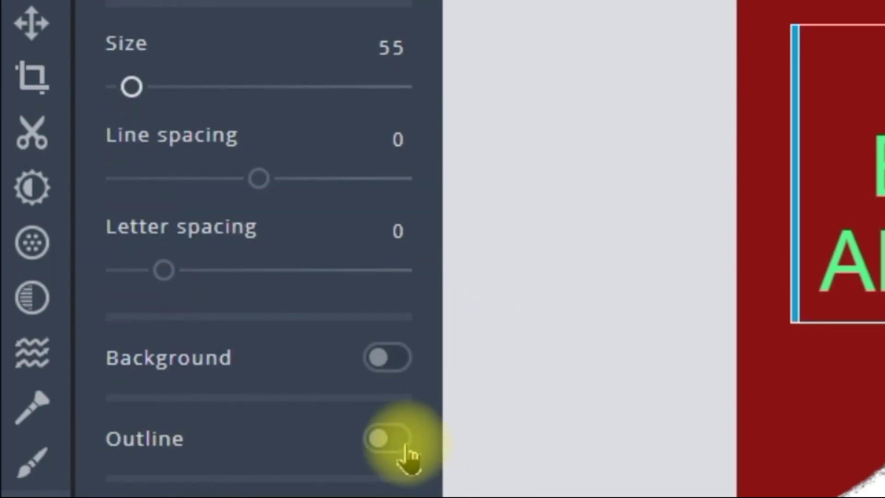
{"action": "left_click", "coordinate": [390, 440]}
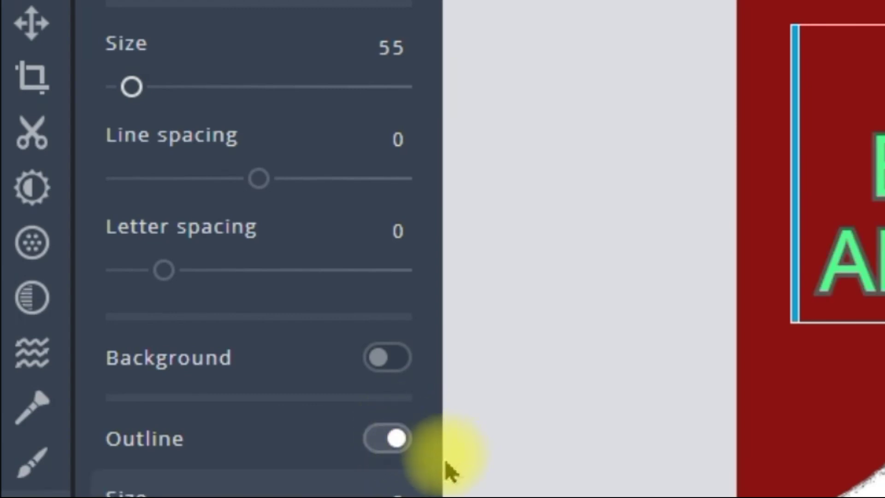
{"action": "left_click", "coordinate": [451, 470]}
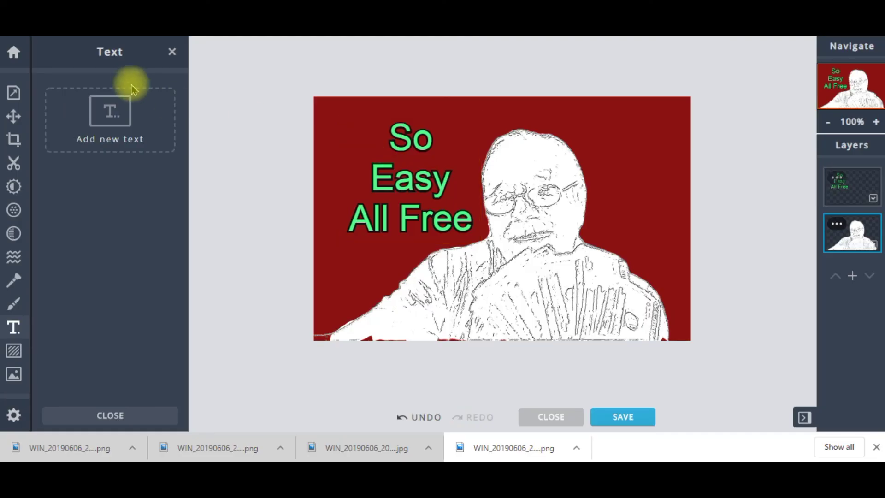
Add a second text reading "Best Free Tools" and set its size to 34.
{"action": "left_click", "coordinate": [111, 115]}
{"action": "left_click", "coordinate": [115, 213]}
{"action": "key", "text": "ctrl+a"}
{"action": "type", "text": "Best Free Tools"}
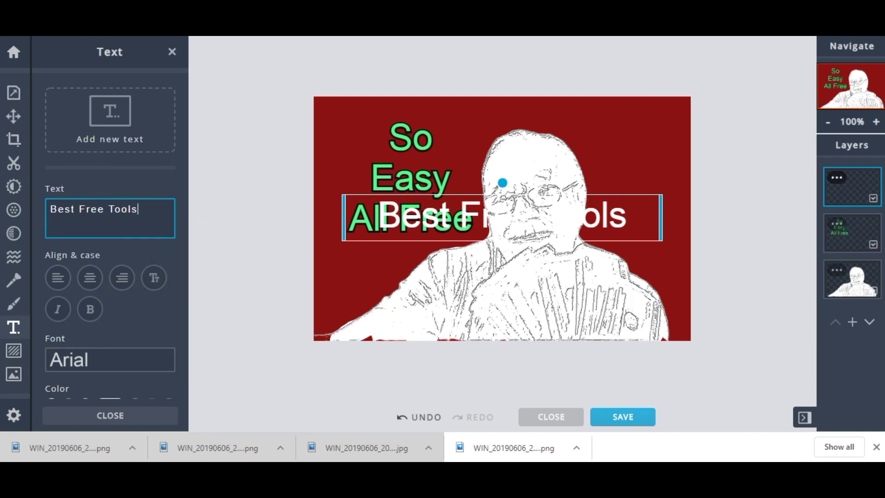
{"action": "scroll", "coordinate": [117, 272], "scroll_direction": "down", "scroll_amount": 5}
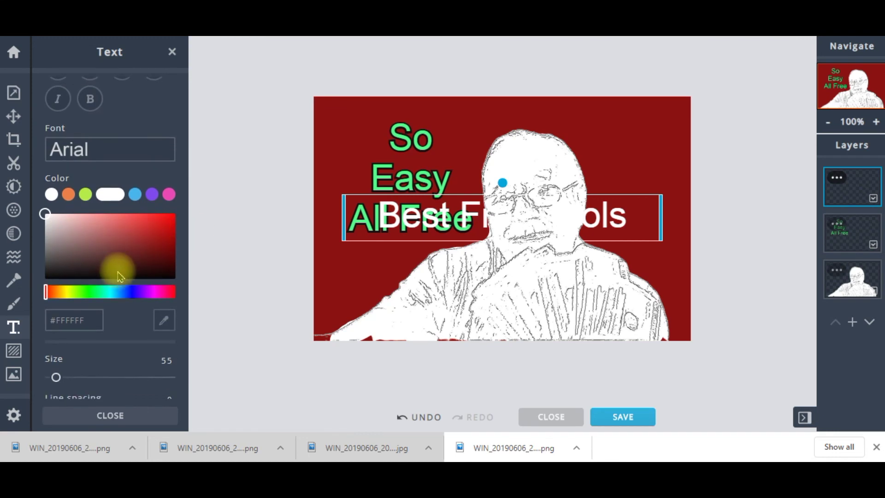
{"action": "scroll", "coordinate": [196, 274], "scroll_direction": "down", "scroll_amount": 2}
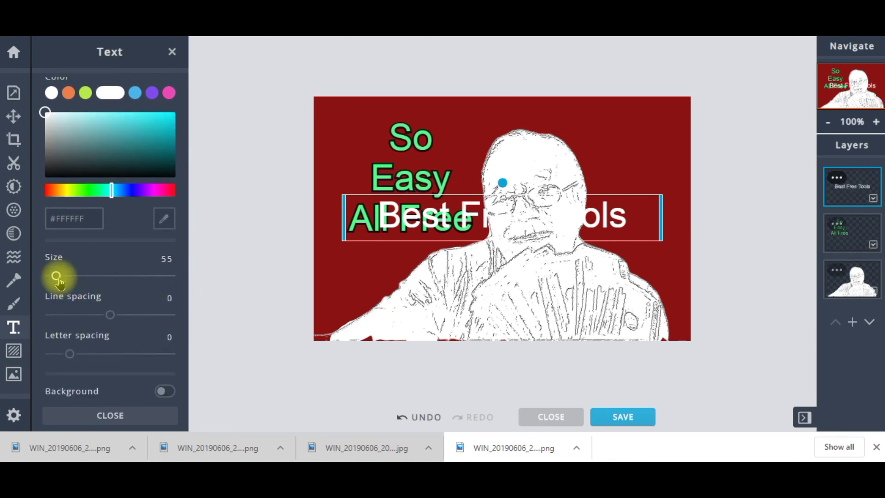
{"action": "left_click_drag", "start_coordinate": [54, 275], "coordinate": [53, 275]}
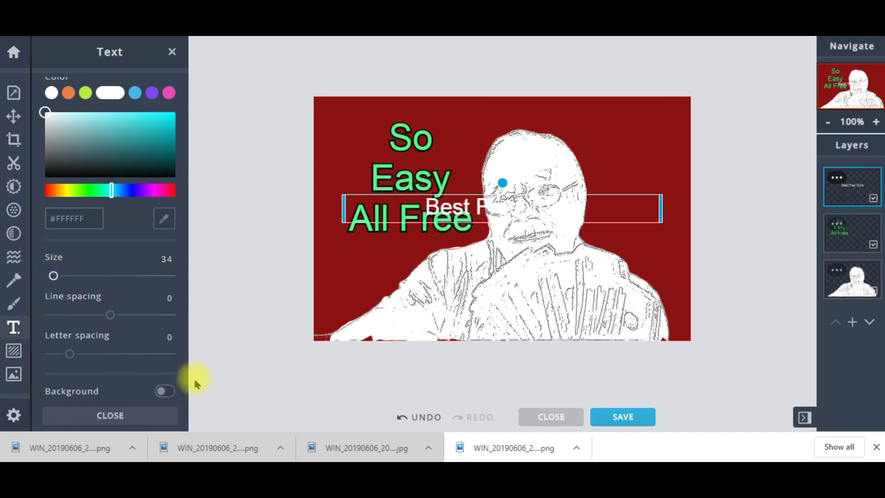
Give the "Best Free Tools" text a full dark green background #056B27 and a dark outline of size 5.
{"action": "left_click", "coordinate": [169, 391]}
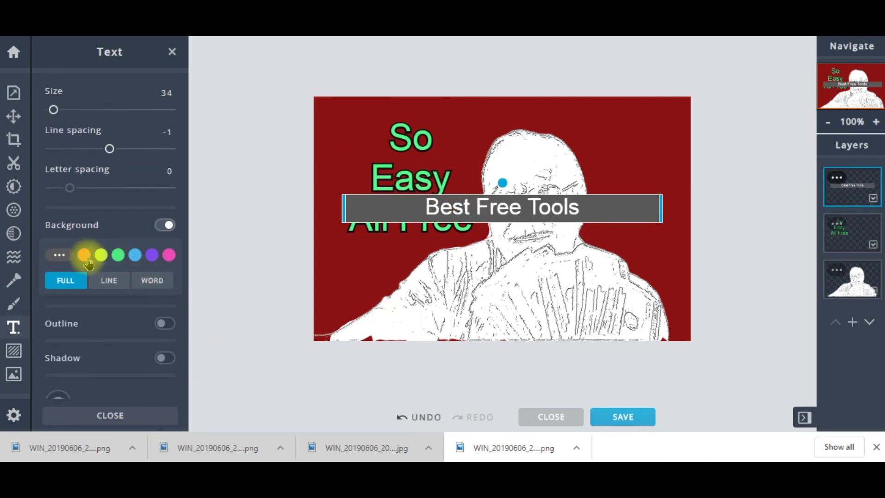
{"action": "left_click", "coordinate": [118, 254]}
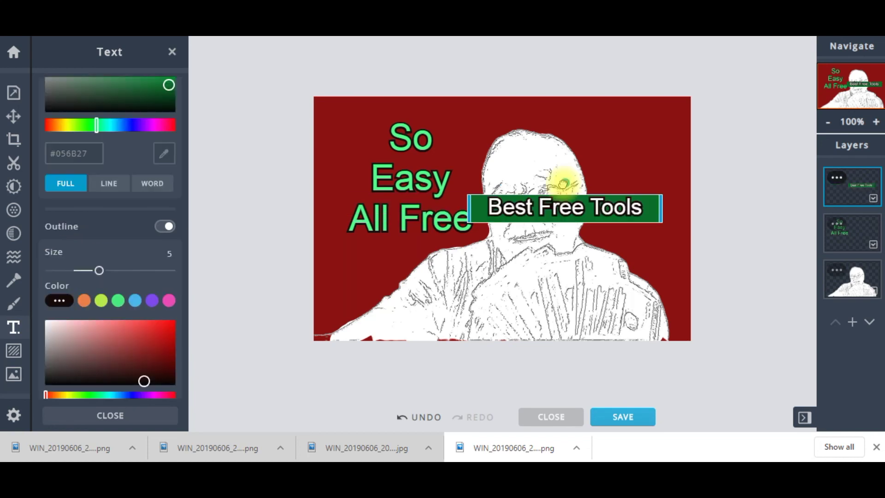
Rotate the "Best Free Tools" banner clockwise into a steep diagonal and position it beside the right side of the head.
{"action": "left_click_drag", "start_coordinate": [559, 182], "coordinate": [652, 170]}
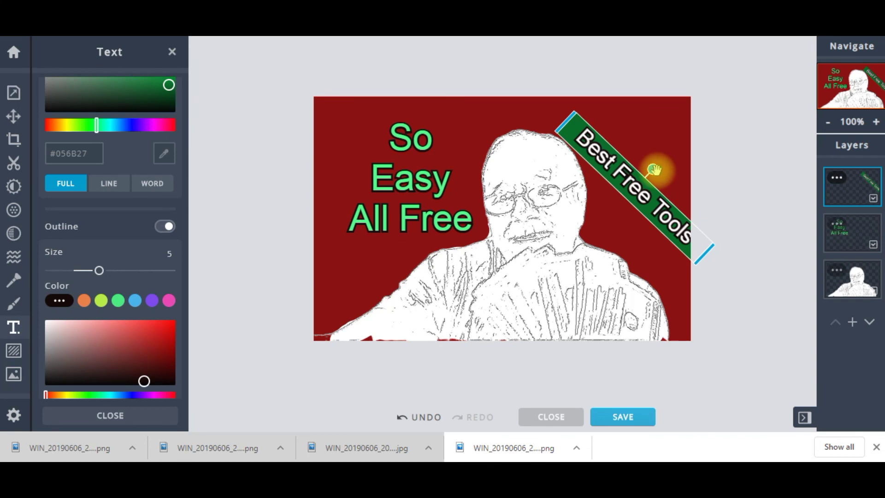
{"action": "left_click_drag", "start_coordinate": [653, 169], "coordinate": [632, 188]}
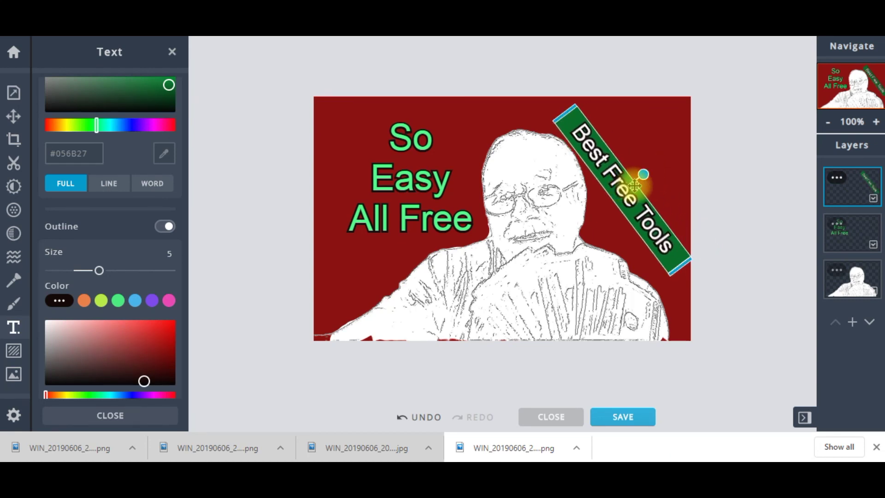
{"action": "left_click", "coordinate": [644, 159]}
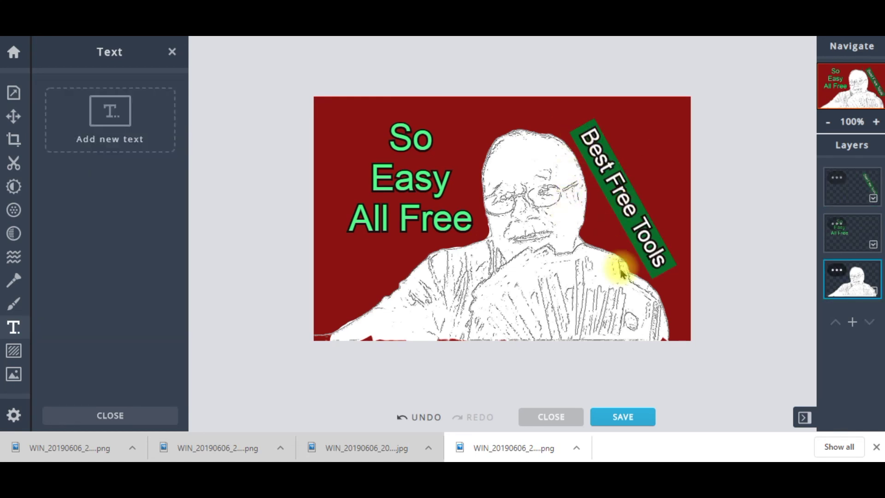
Save the thumbnail as a high-quality JPG named "Thumbnail-training-and-tools-using-outline" and download it.
{"action": "left_click", "coordinate": [602, 412]}
{"action": "left_click", "coordinate": [430, 144]}
{"action": "key", "text": "ctrl+a"}
{"action": "type", "text": "Thumbnail-training-and-tools-using-outline"}
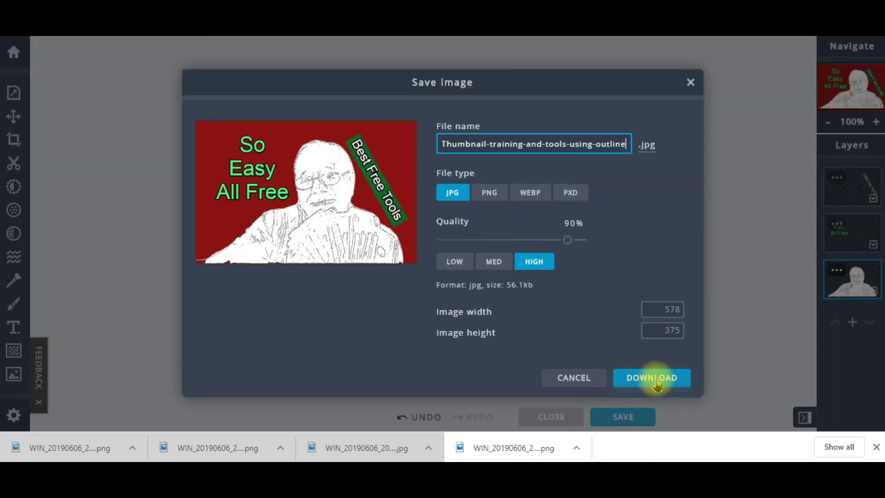
{"action": "left_click", "coordinate": [654, 380]}
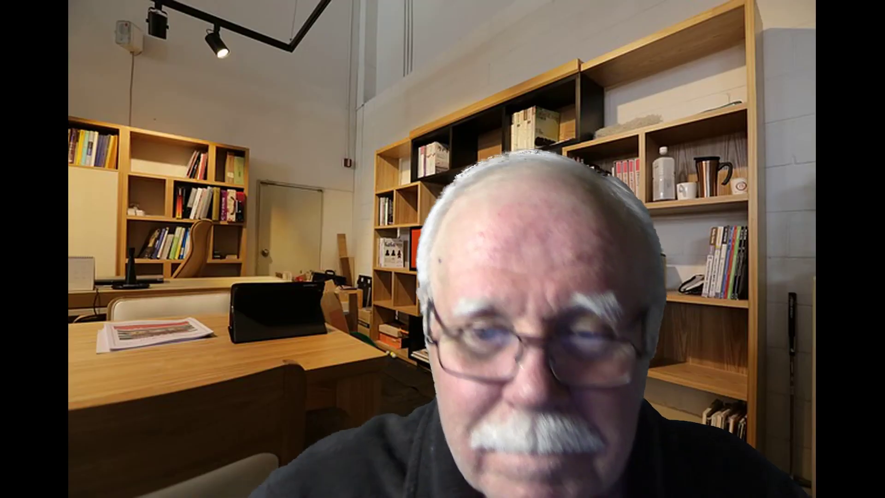